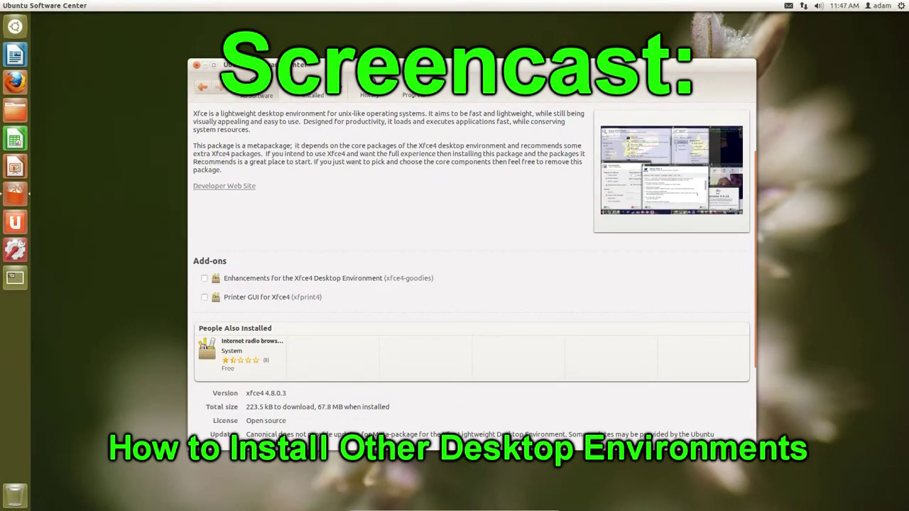
- Return to the Xfce search results and view the Xfce meta-package details
{"action": "key", "text": "alt+Left"}
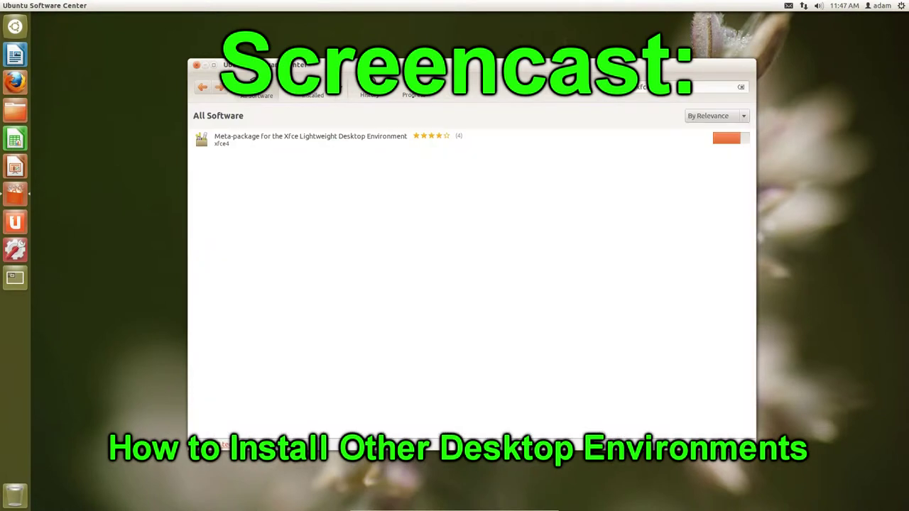
{"action": "left_click", "coordinate": [223, 141]}
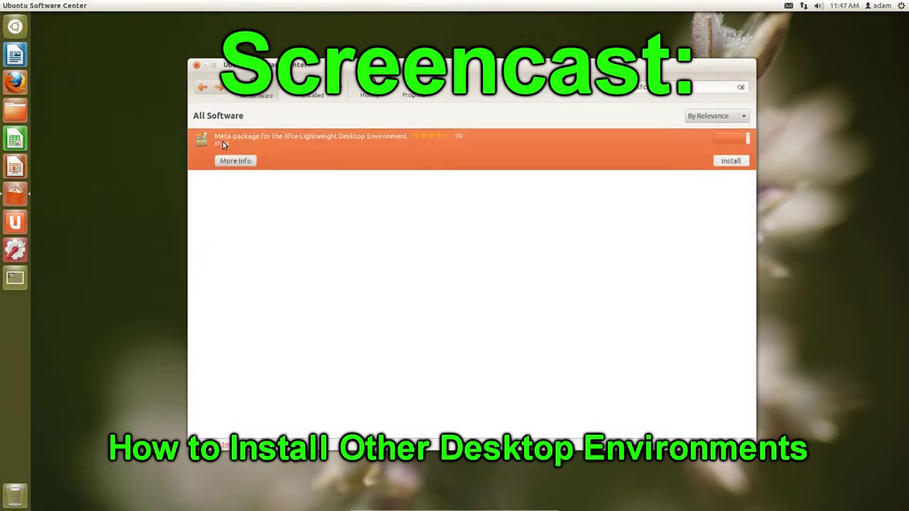
{"action": "left_click", "coordinate": [235, 161]}
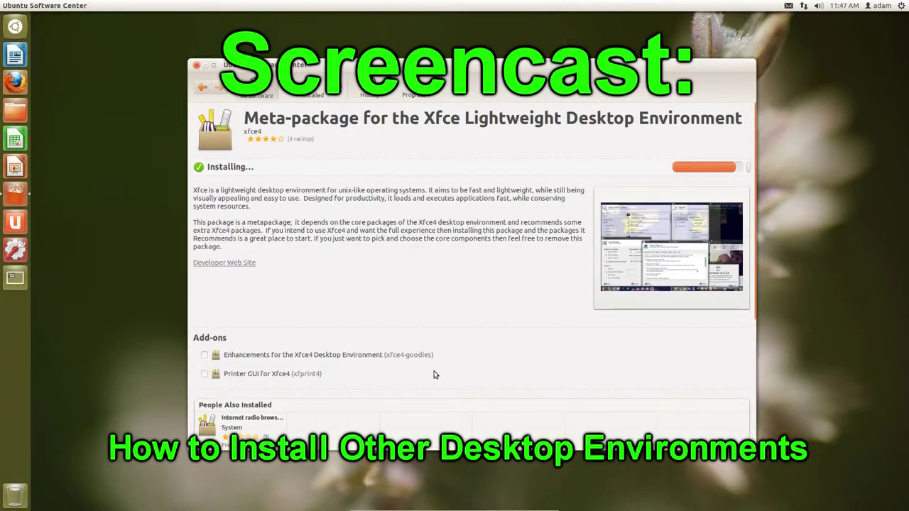
{"action": "scroll", "coordinate": [497, 282], "scroll_direction": "down", "scroll_amount": 2}
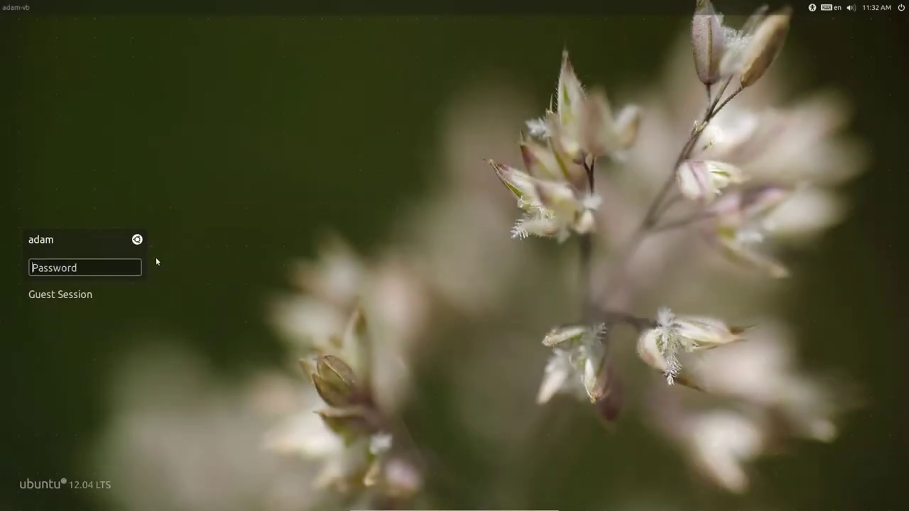
- On the LightDM login screen, show the session list and pick the Ubuntu session
{"action": "left_click", "coordinate": [137, 239]}
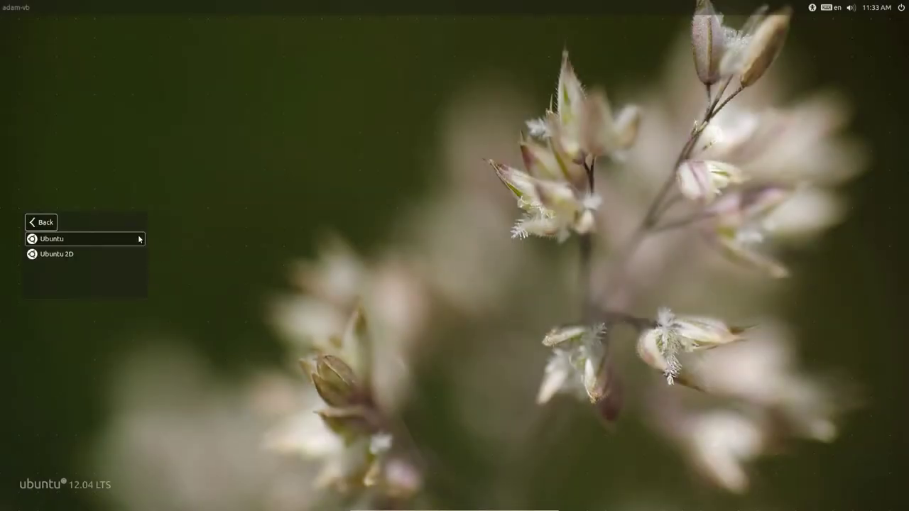
{"action": "left_click", "coordinate": [137, 239]}
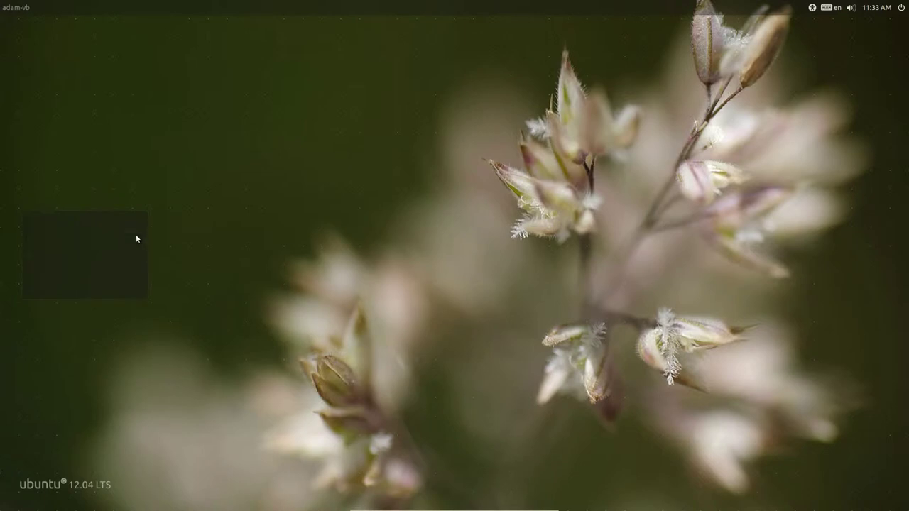
{"action": "left_click", "coordinate": [137, 239]}
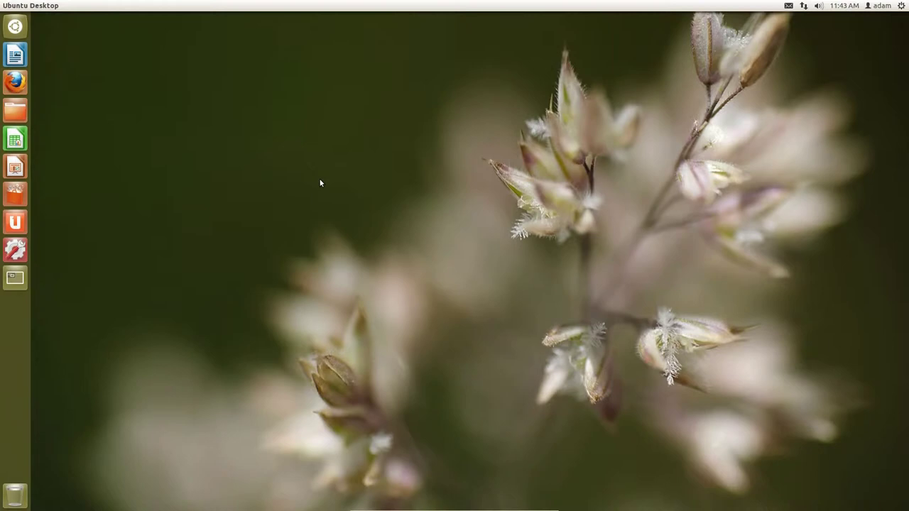
- Search the Dash for 'soft' and launch Ubuntu Software Center from the results
{"action": "left_click", "coordinate": [14, 27]}
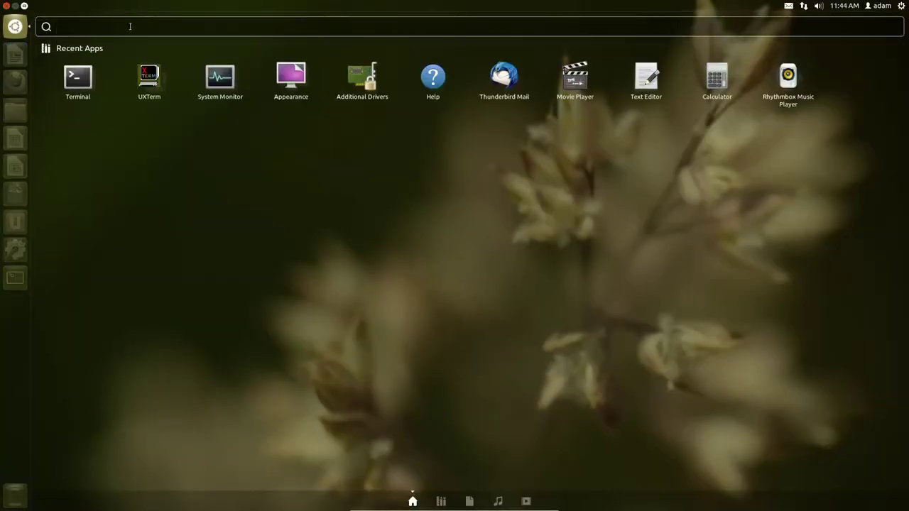
{"action": "type", "text": "sof"}
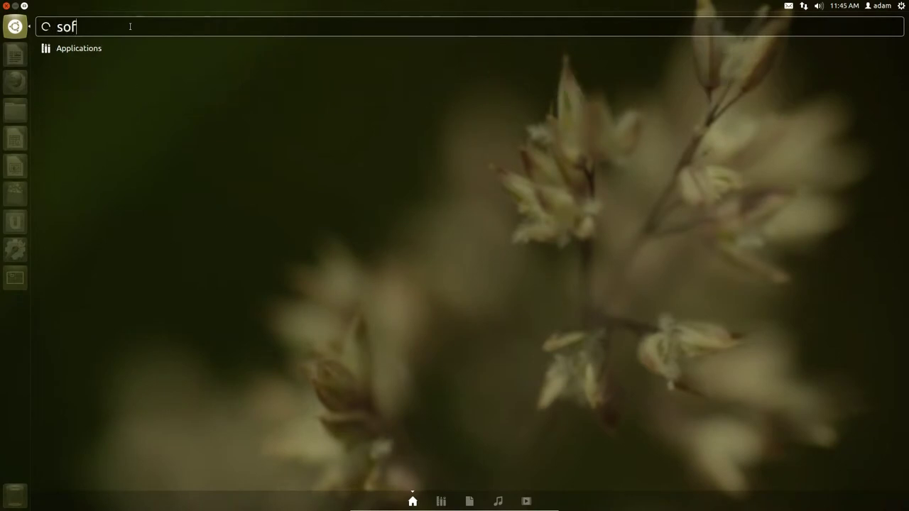
{"action": "type", "text": "t"}
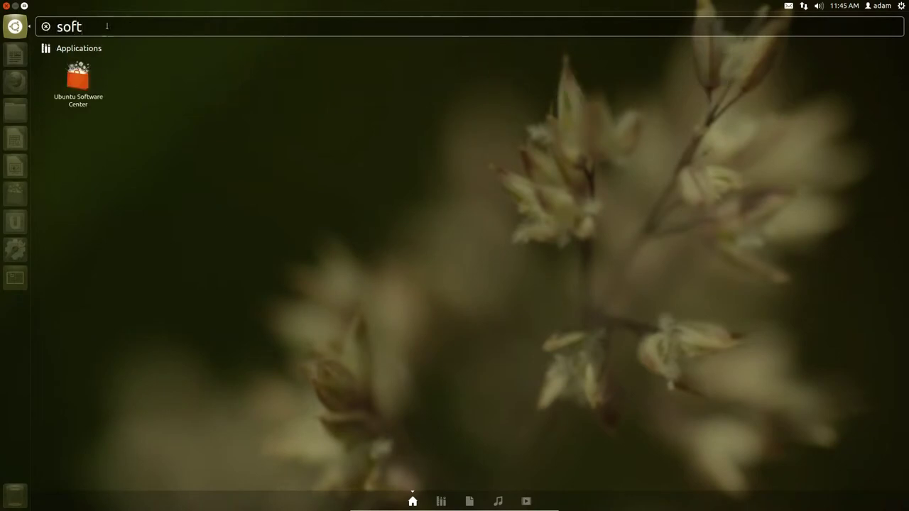
{"action": "key", "text": "Return"}
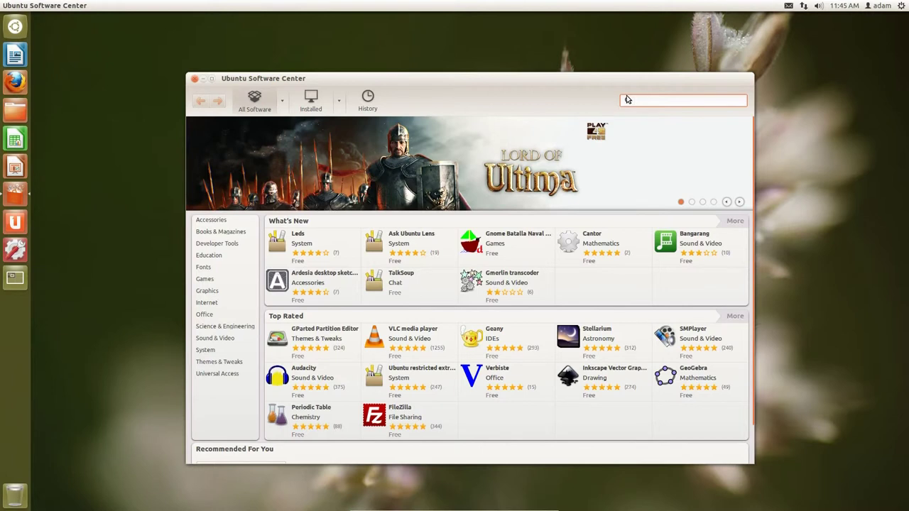
- Search 'xfce4' and install the Xfce meta-package, authorizing with the account password
{"action": "type", "text": "xfce"}
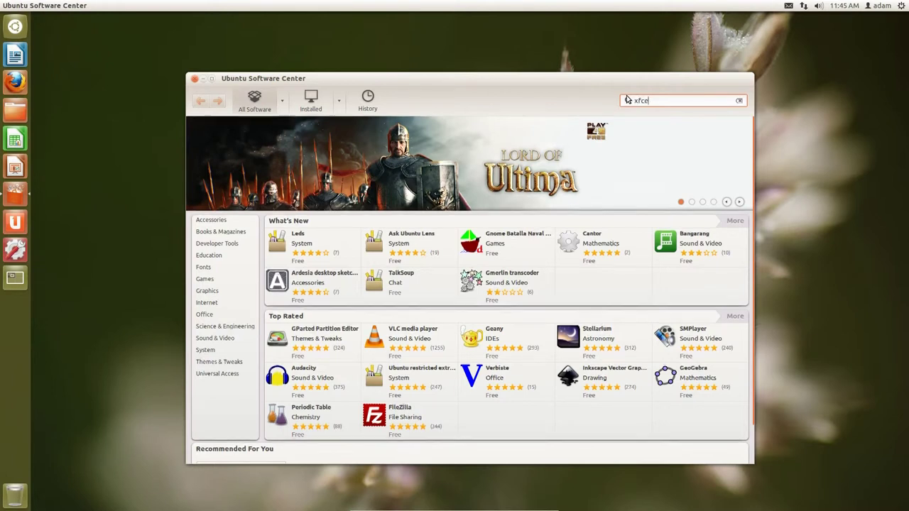
{"action": "type", "text": "4"}
{"action": "left_click", "coordinate": [227, 154]}
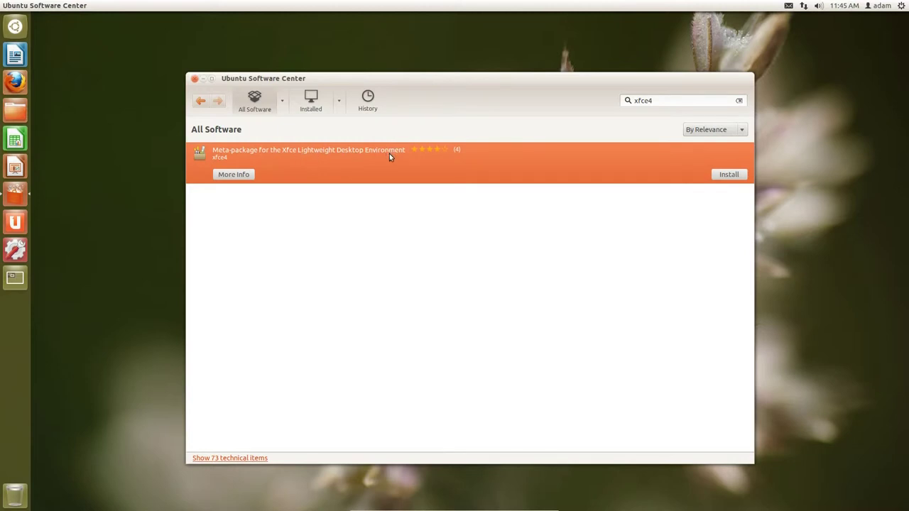
{"action": "left_click", "coordinate": [725, 176]}
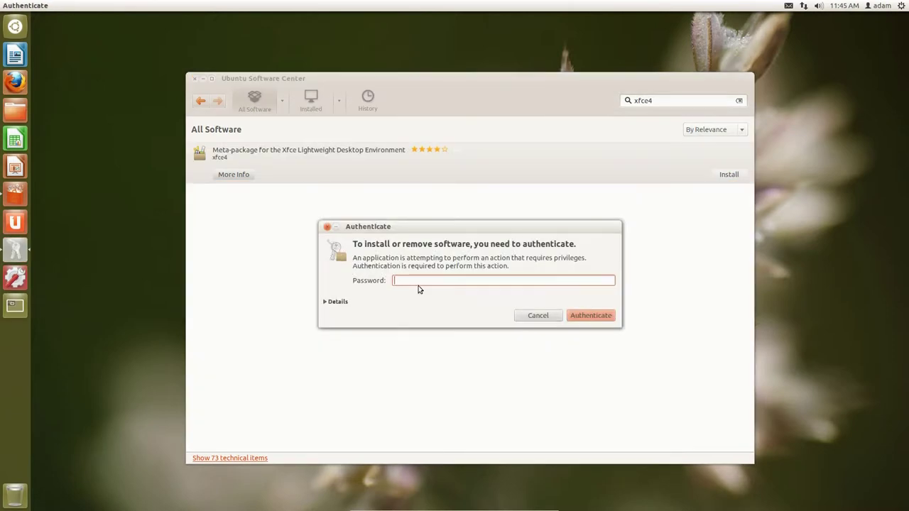
{"action": "type", "text": "a******"}
{"action": "key", "text": "Return"}
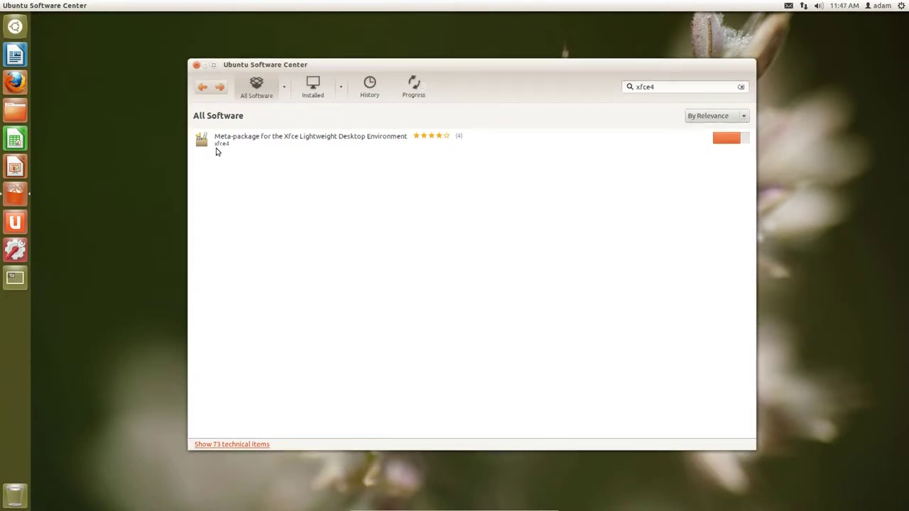
- Reopen the xfce4 package details to follow the installation progress
{"action": "left_click", "coordinate": [220, 146]}
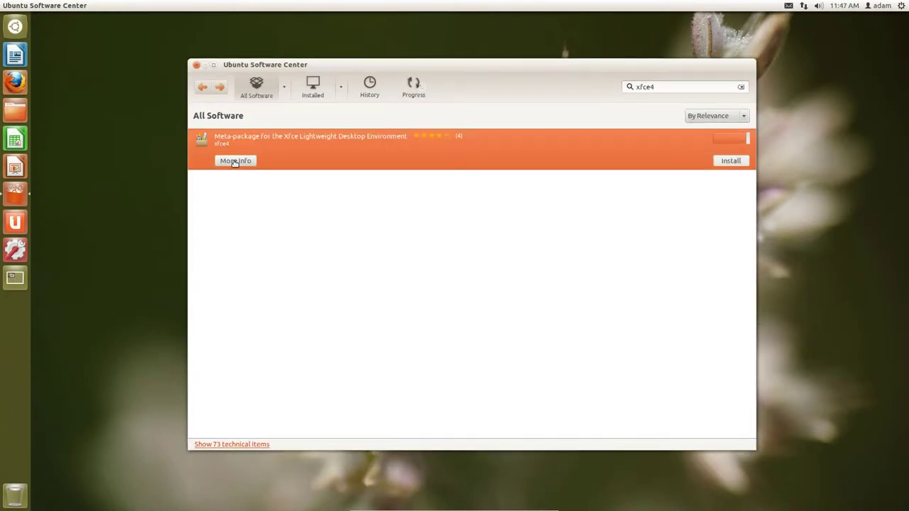
{"action": "left_click", "coordinate": [235, 162]}
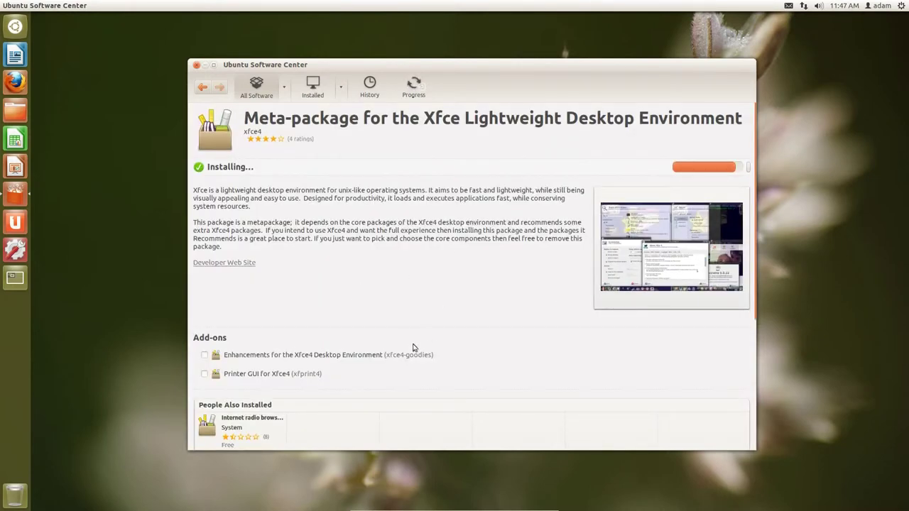
{"action": "scroll", "coordinate": [493, 277], "scroll_direction": "down", "scroll_amount": 2}
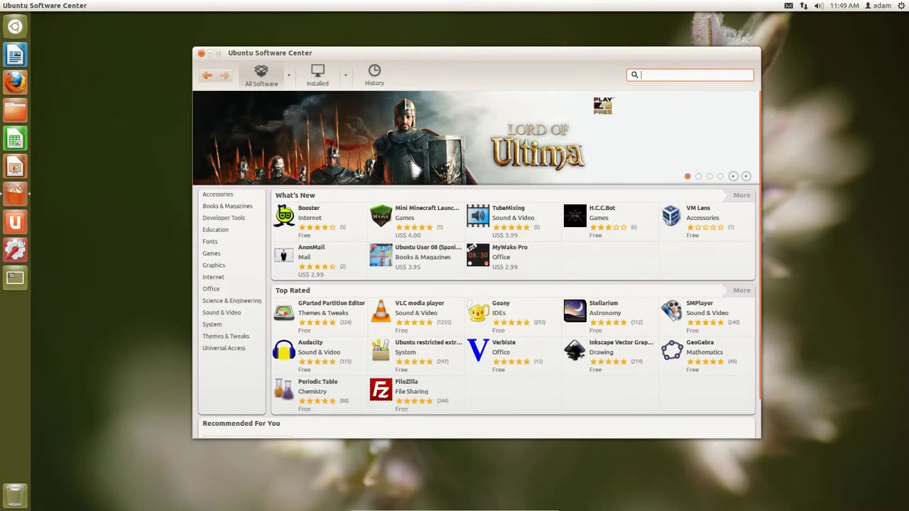
- Install xfce4-goodies from its details page, then search the catalogue for 'xfwm4'
{"action": "type", "text": "xfce4-good"}
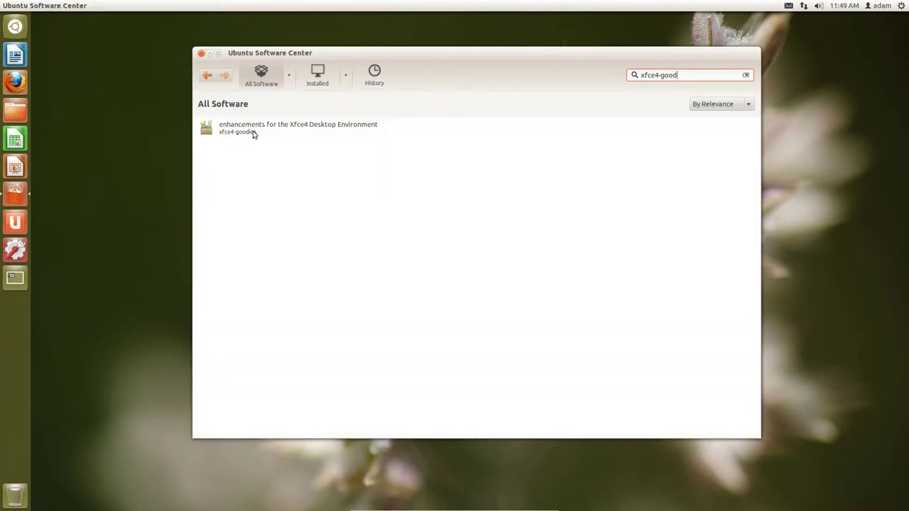
{"action": "left_click", "coordinate": [258, 127]}
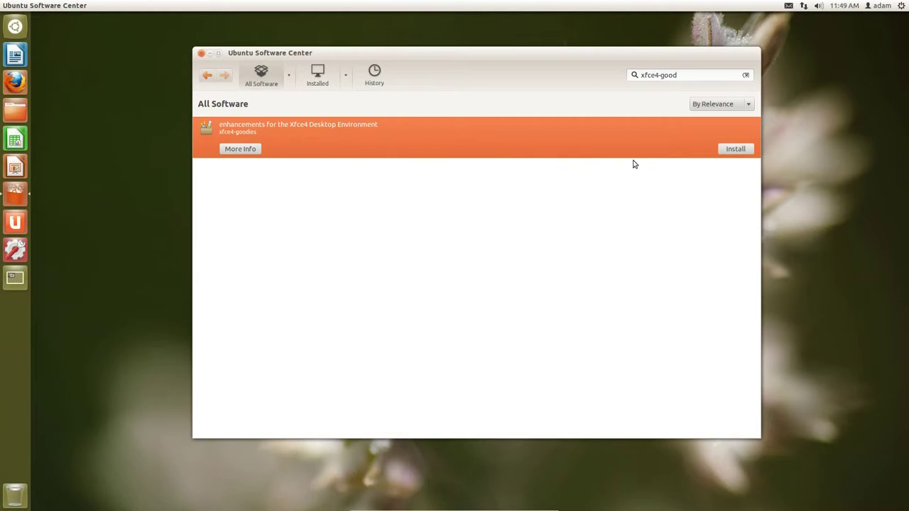
{"action": "double_click", "coordinate": [753, 155]}
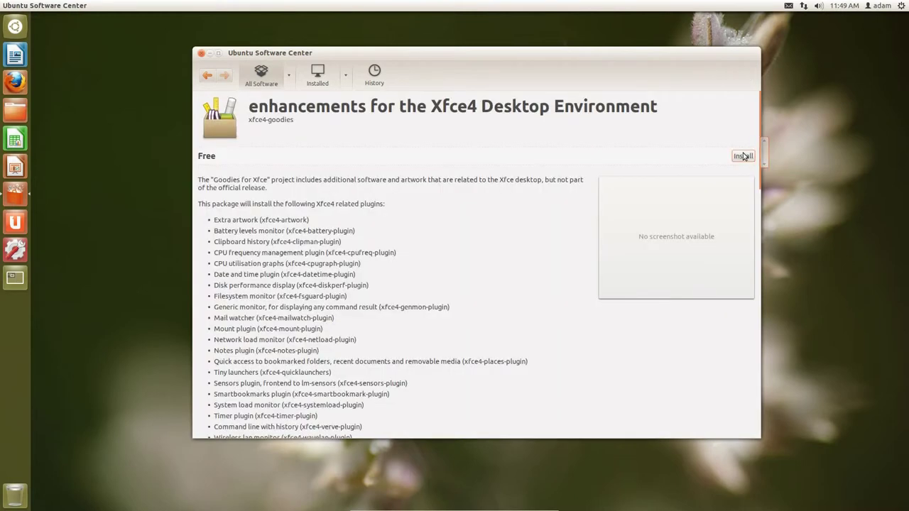
{"action": "left_click", "coordinate": [743, 156]}
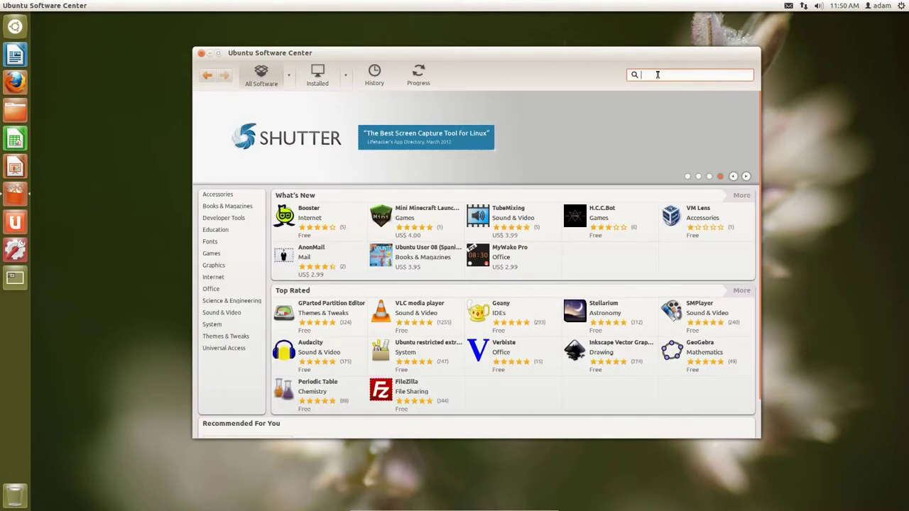
{"action": "type", "text": "xfw"}
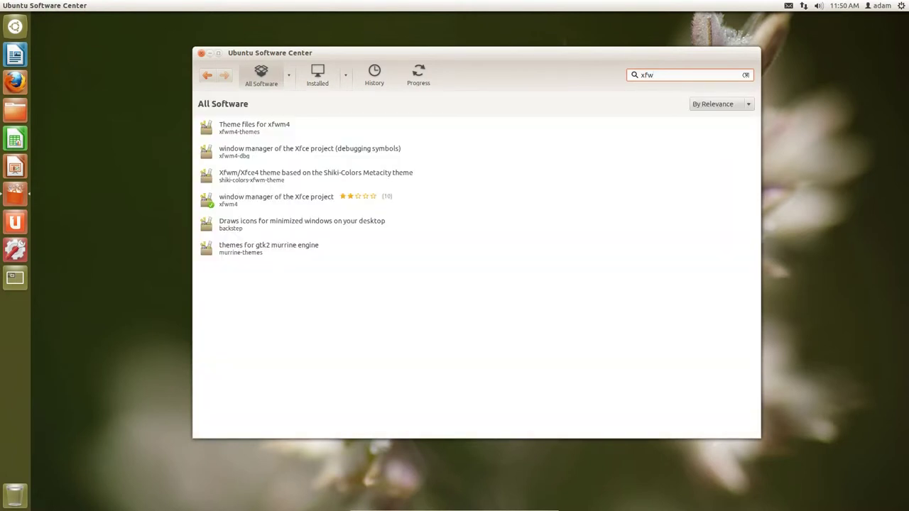
{"action": "type", "text": "m"}
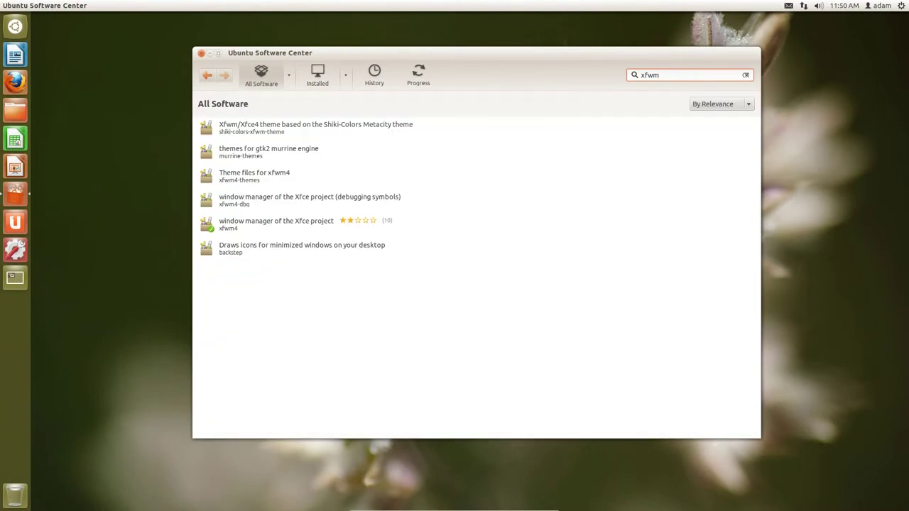
{"action": "type", "text": "4"}
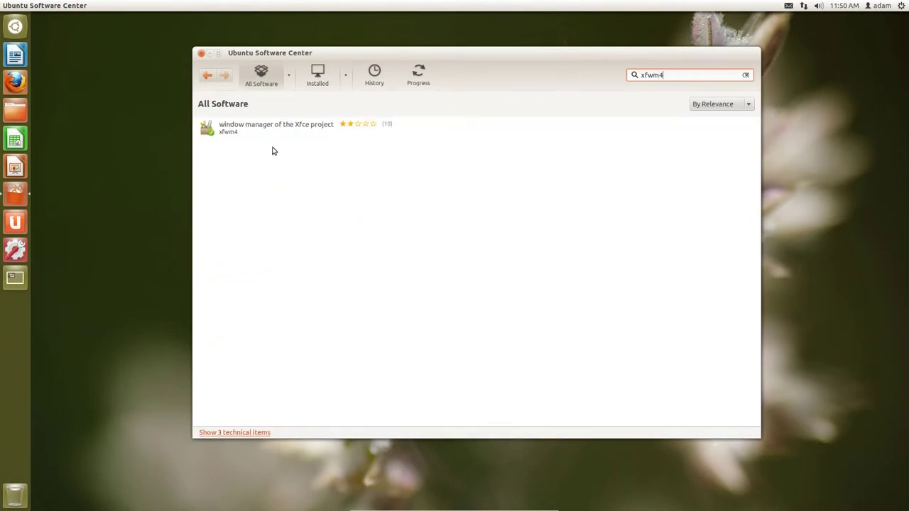
- Widen the search to 'xfwm' and install Theme files for xfwm4, authorizing with the password
{"action": "key", "text": "BackSpace"}
{"action": "left_click", "coordinate": [250, 177]}
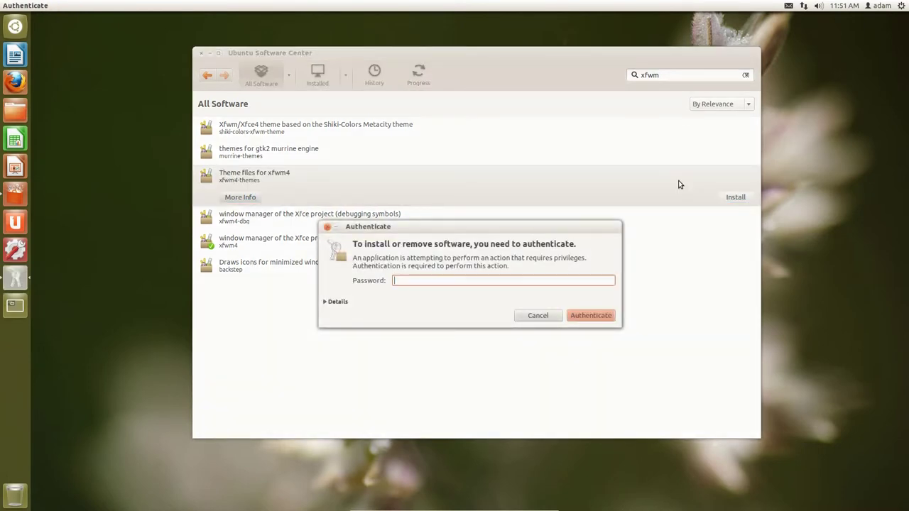
{"action": "type", "text": "•••••"}
{"action": "key", "text": "Return"}
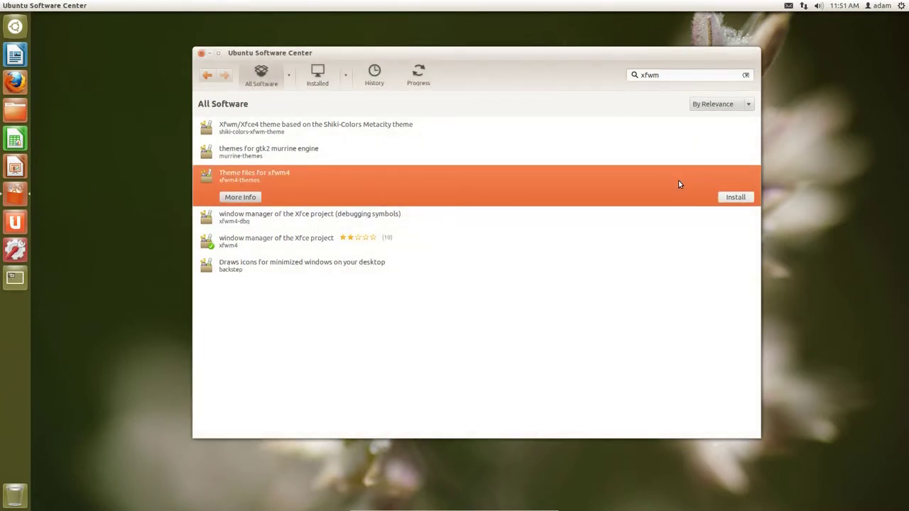
{"action": "left_click", "coordinate": [632, 76]}
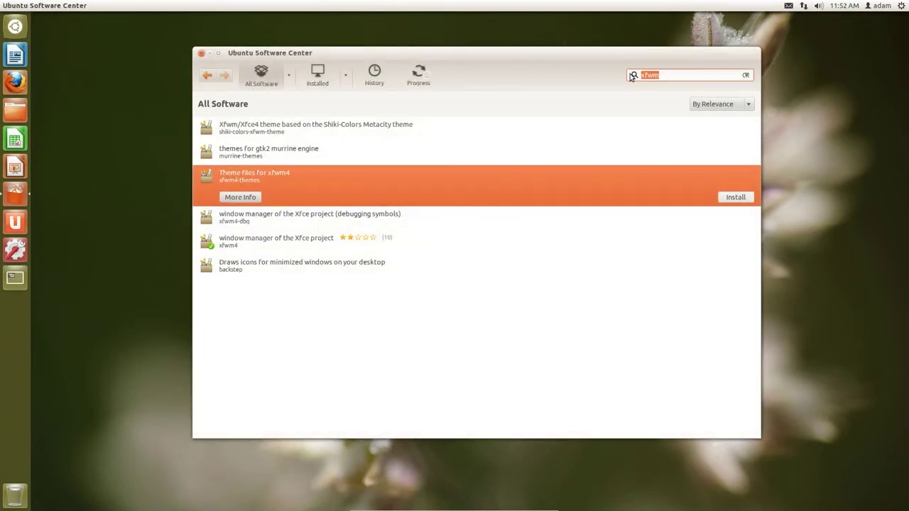
- Search 'lxde' and select the LXDE Lightweight X11 Desktop Environment result
{"action": "type", "text": "lxde"}
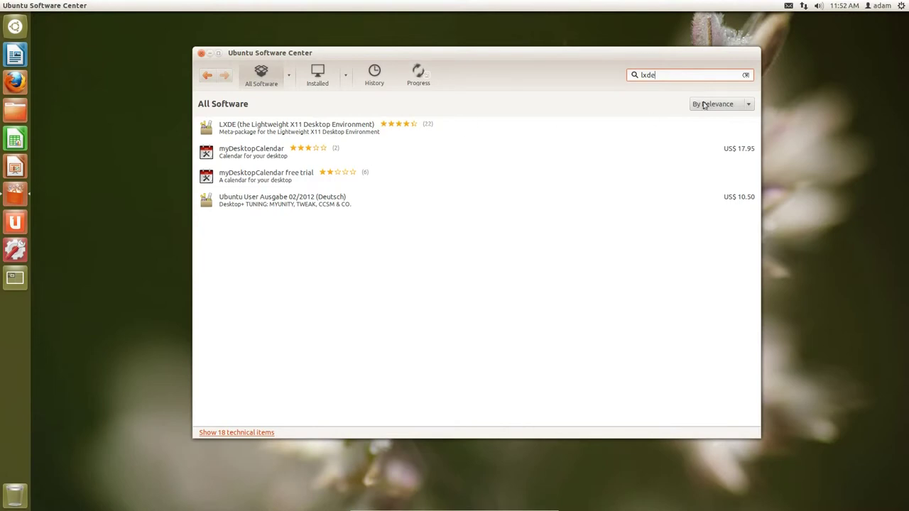
{"action": "left_click", "coordinate": [376, 120]}
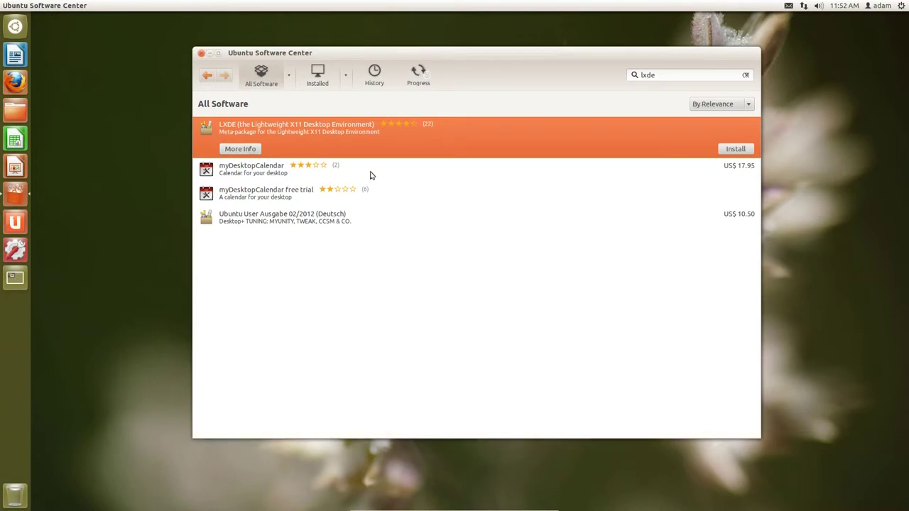
- Open the LXDE details, look over its add-ons and size, and start the installation
{"action": "key", "text": "Return"}
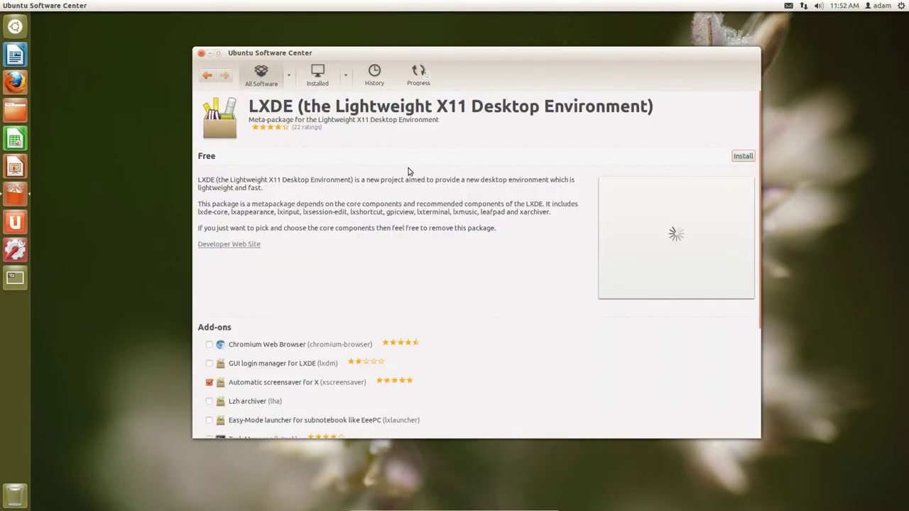
{"action": "scroll", "coordinate": [339, 360], "scroll_direction": "down", "scroll_amount": 5}
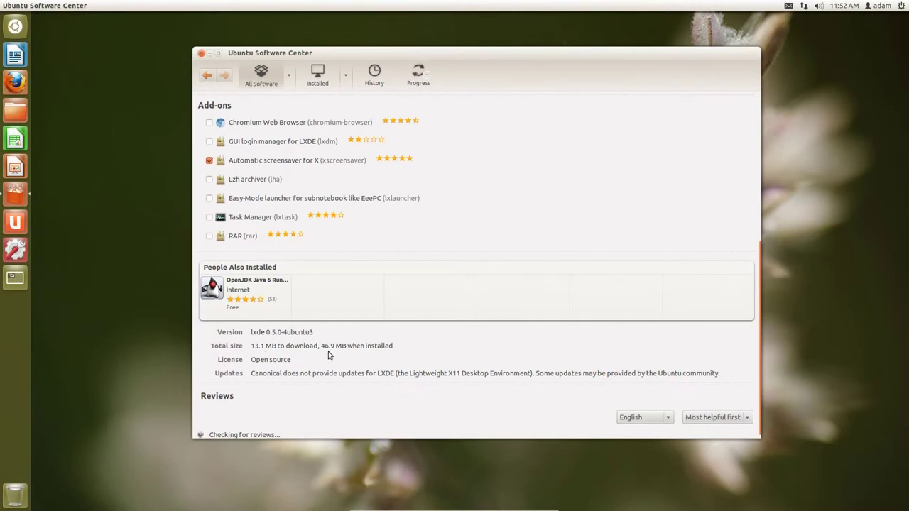
{"action": "scroll", "coordinate": [628, 275], "scroll_direction": "up", "scroll_amount": 5}
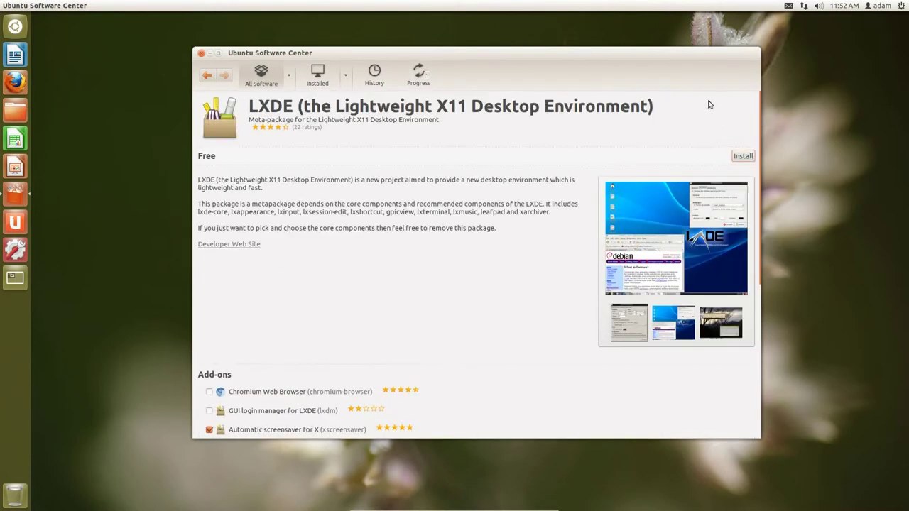
{"action": "left_click", "coordinate": [741, 158]}
- Search 'awesome' and review the details page of the awesome window manager
{"action": "key", "text": "alt+Left"}
{"action": "type", "text": "awesome"}
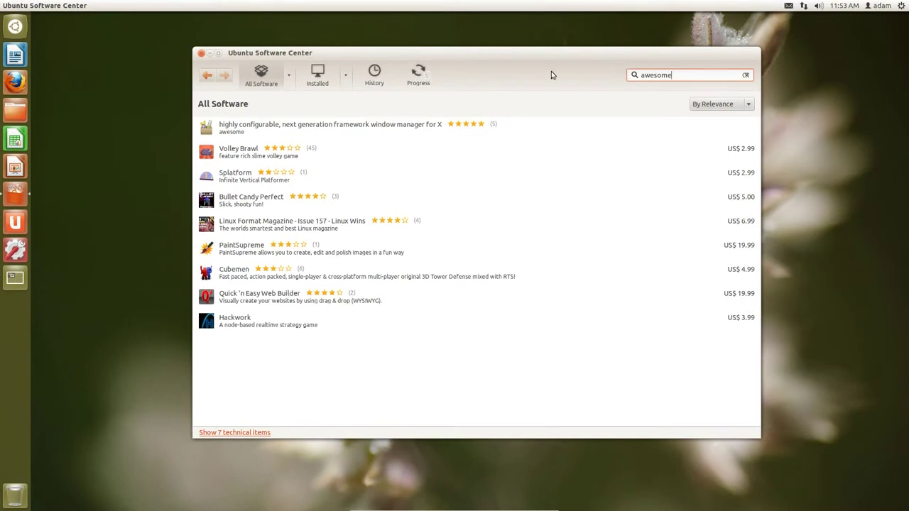
{"action": "left_click", "coordinate": [242, 132]}
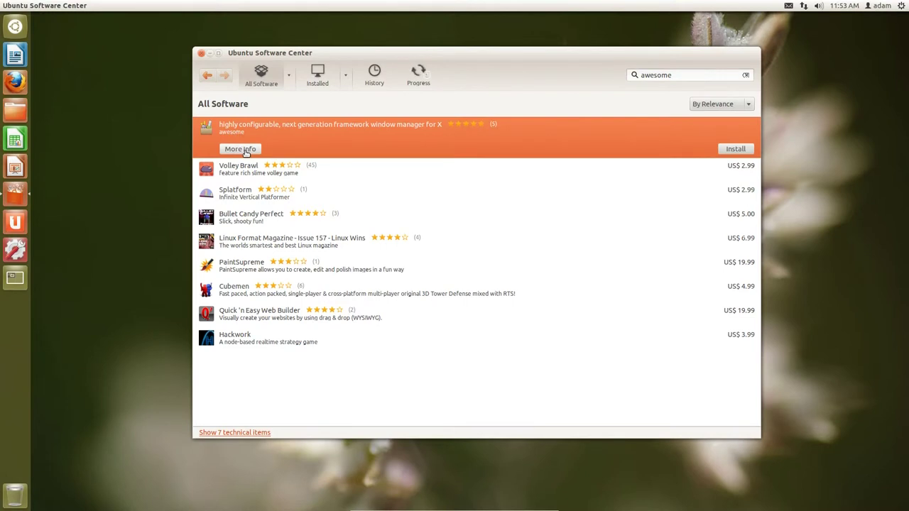
{"action": "left_click", "coordinate": [246, 151]}
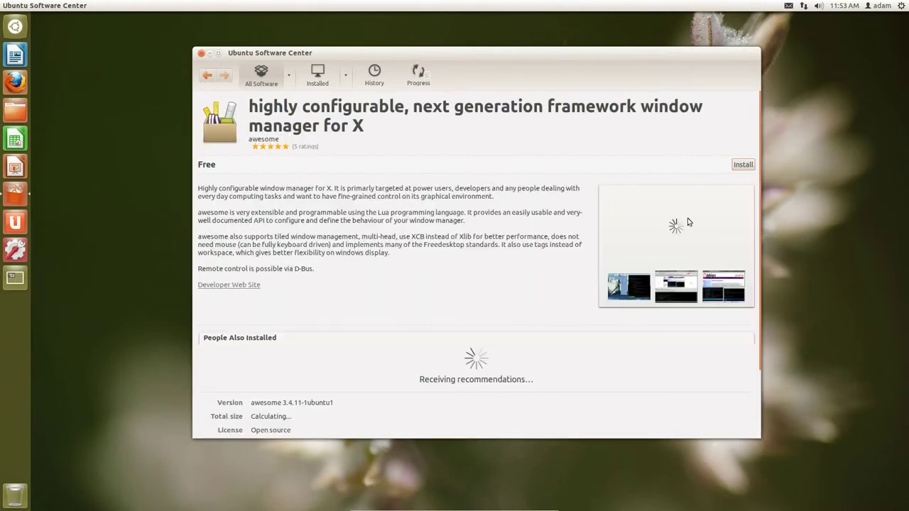
{"action": "scroll", "coordinate": [336, 221], "scroll_direction": "down", "scroll_amount": 4}
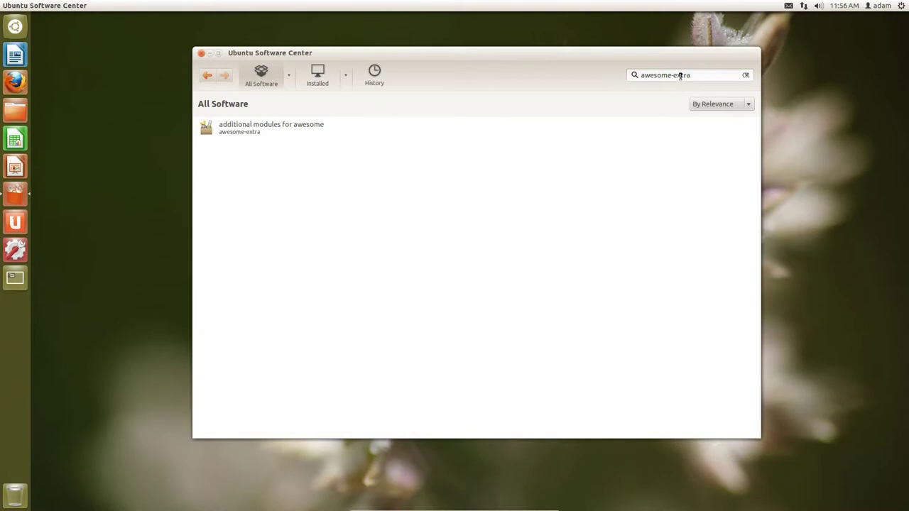
- Review the awesome-extra additional modules details, then return to the results list
{"action": "left_click", "coordinate": [301, 125]}
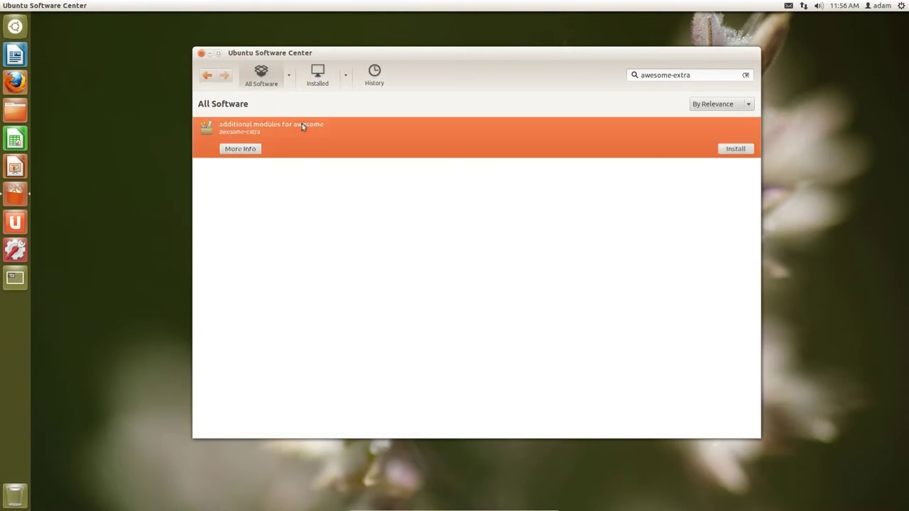
{"action": "left_click", "coordinate": [240, 150]}
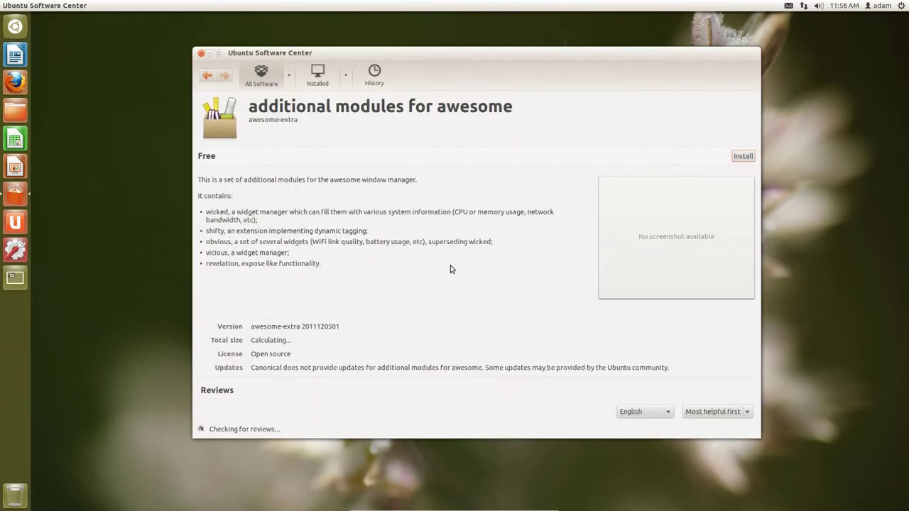
{"action": "scroll", "coordinate": [450, 269], "scroll_direction": "down", "scroll_amount": 1}
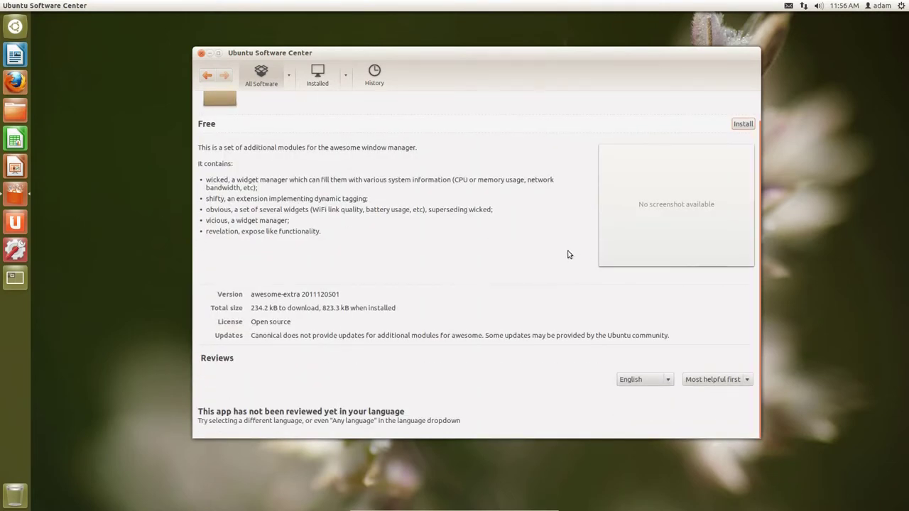
{"action": "scroll", "coordinate": [665, 175], "scroll_direction": "up", "scroll_amount": 1}
{"action": "key", "text": "alt+Left"}
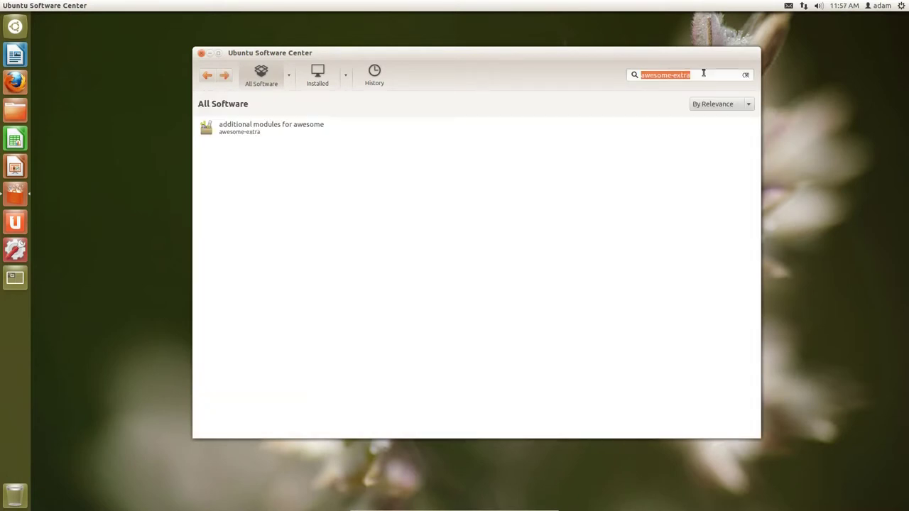
- Search for feh and install the Feh image viewer
{"action": "type", "text": "feh"}
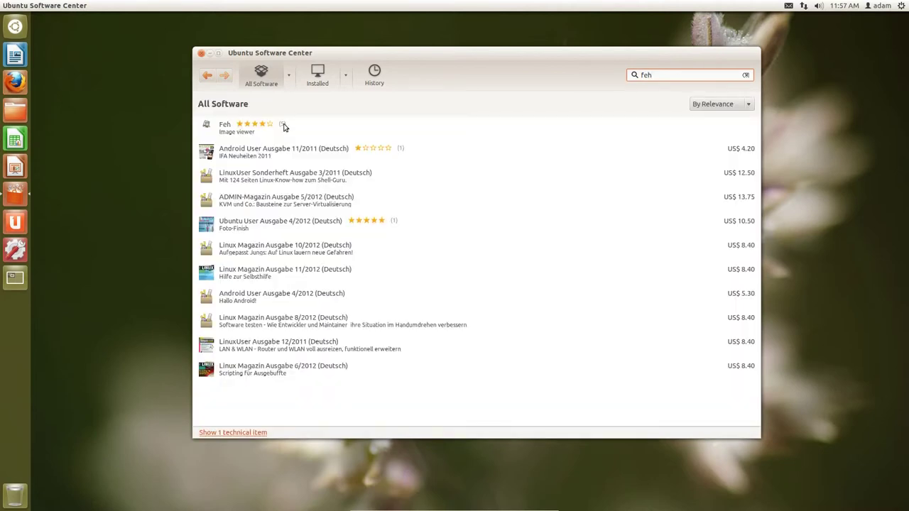
{"action": "left_click", "coordinate": [283, 125]}
{"action": "left_click", "coordinate": [735, 149]}
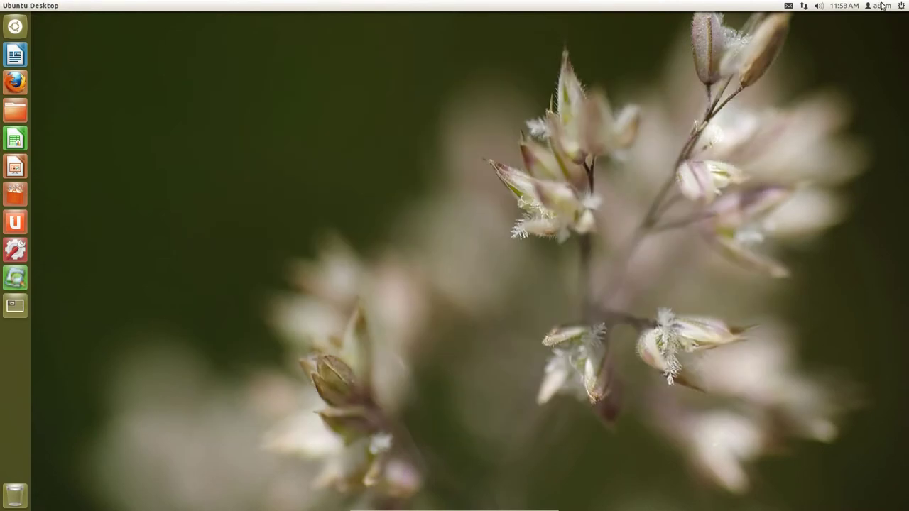
- Log out of Unity and choose Xfce Session from the LightDM session list
{"action": "left_click", "coordinate": [902, 6]}
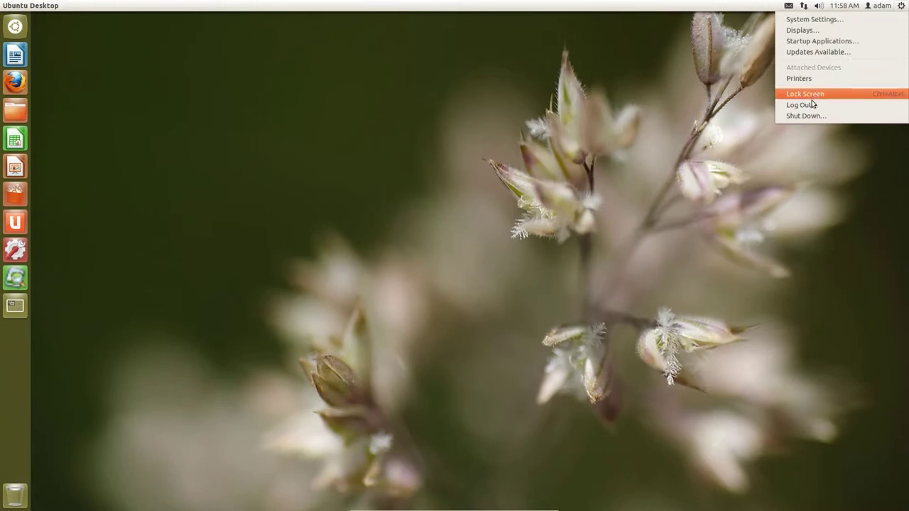
{"action": "left_click", "coordinate": [801, 104]}
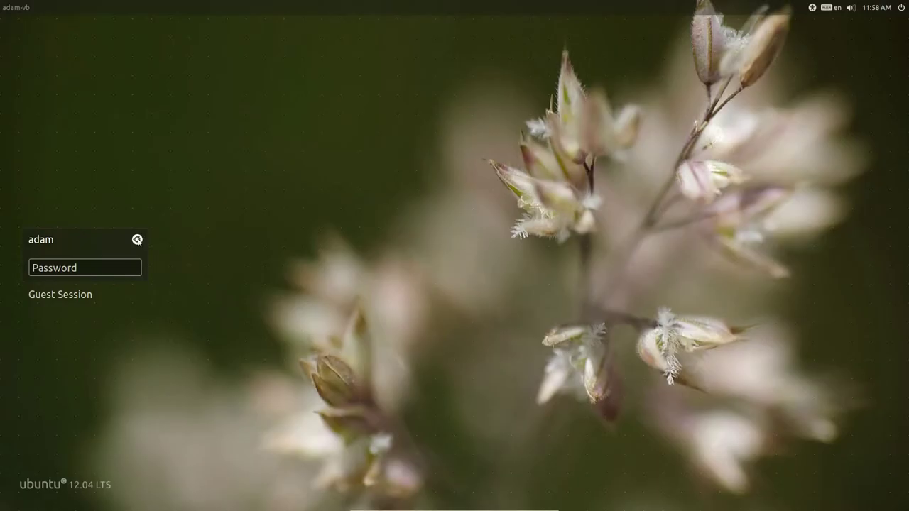
{"action": "left_click", "coordinate": [137, 241]}
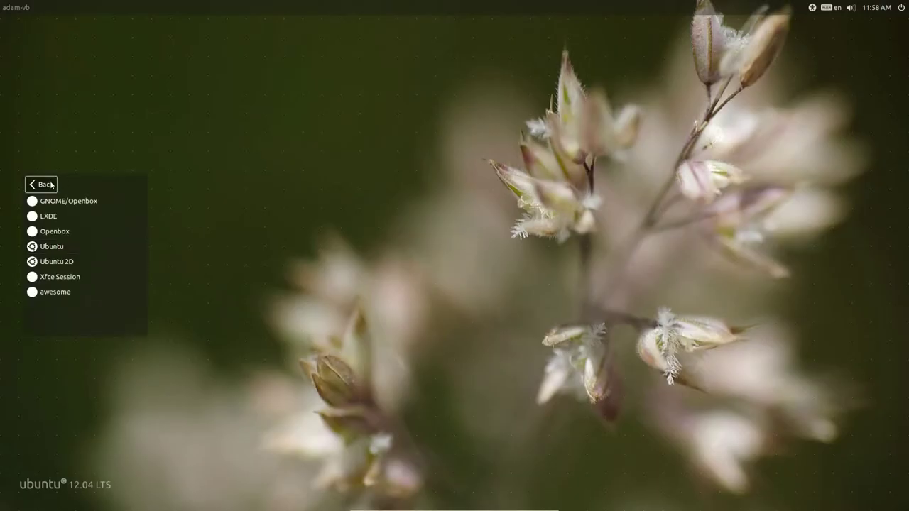
{"action": "left_click", "coordinate": [138, 245]}
{"action": "left_click", "coordinate": [137, 243]}
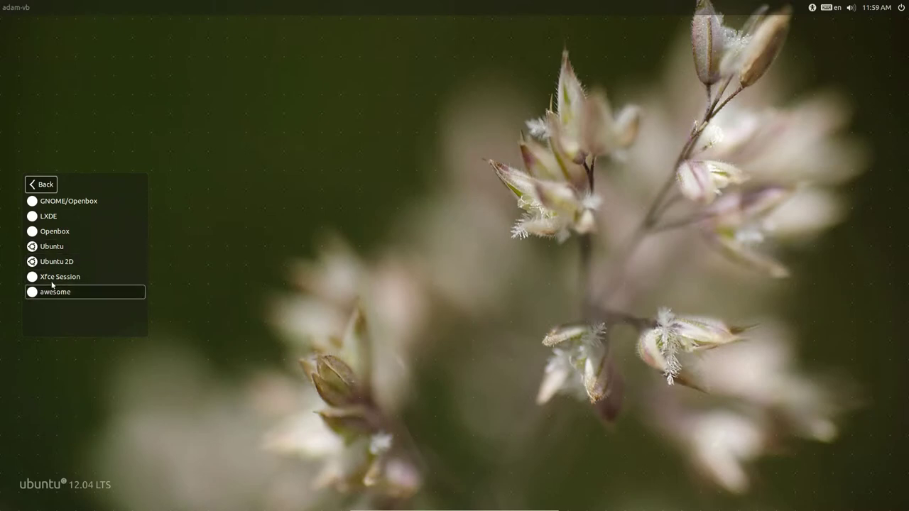
{"action": "left_click", "coordinate": [50, 282]}
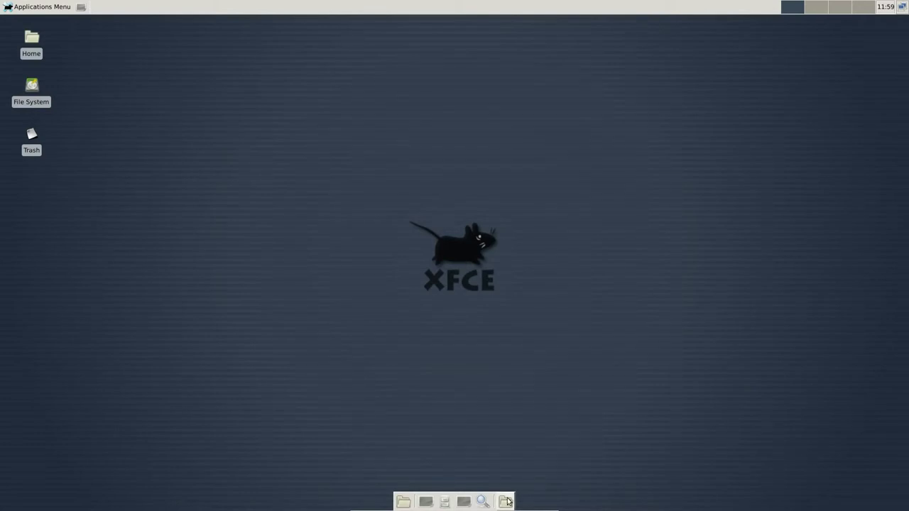
- Open Xfce Panel Preferences from the top panel and remove Panel 2
{"action": "right_click", "coordinate": [257, 8]}
{"action": "mouse_move", "coordinate": [289, 65]}
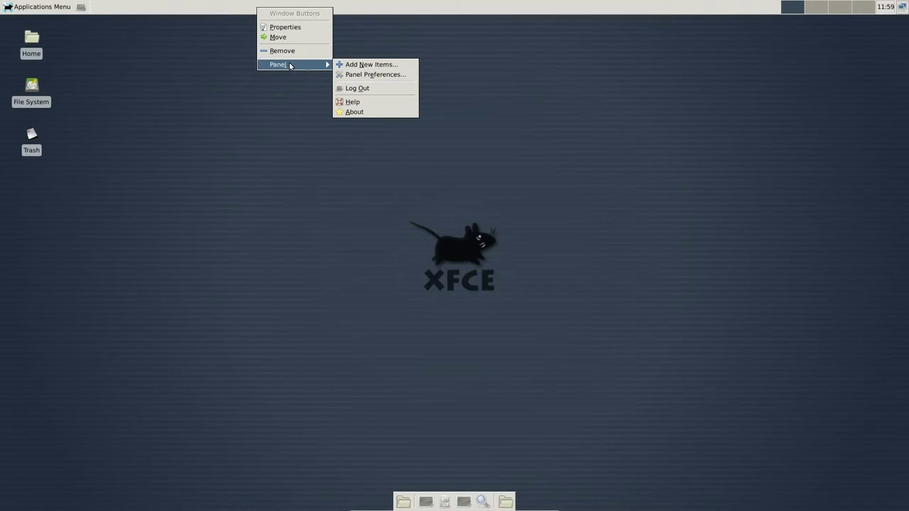
{"action": "left_click", "coordinate": [362, 75]}
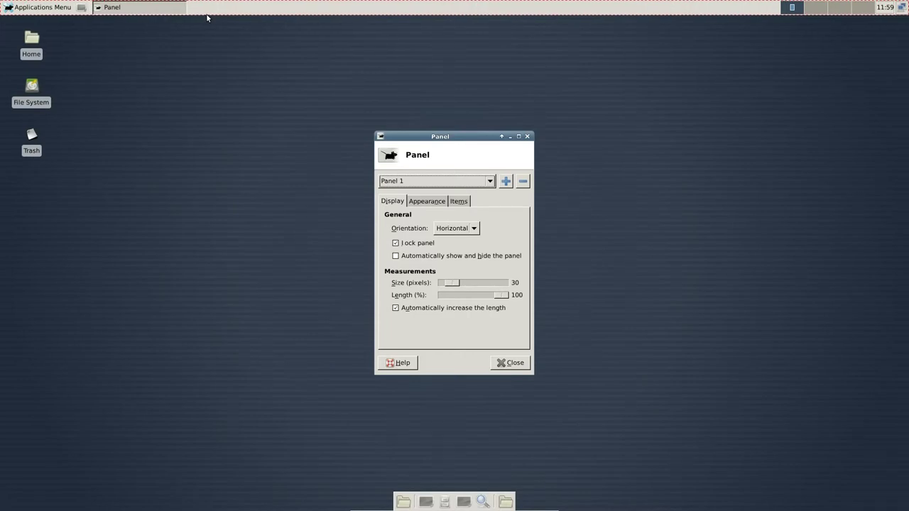
{"action": "left_click", "coordinate": [447, 182]}
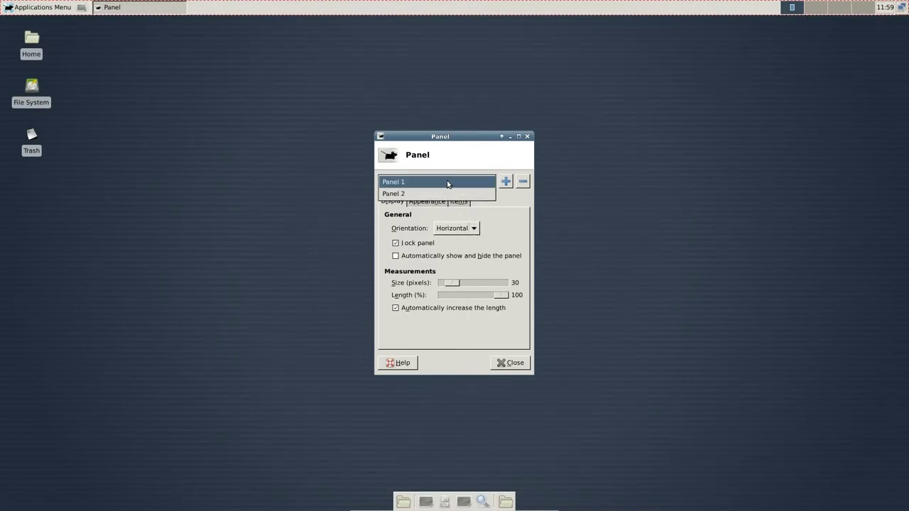
{"action": "left_click", "coordinate": [436, 192]}
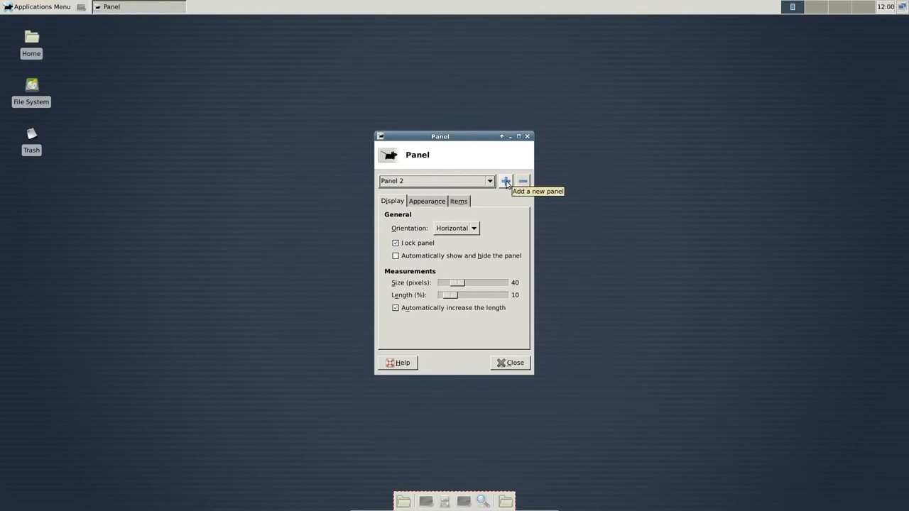
{"action": "left_click", "coordinate": [522, 182]}
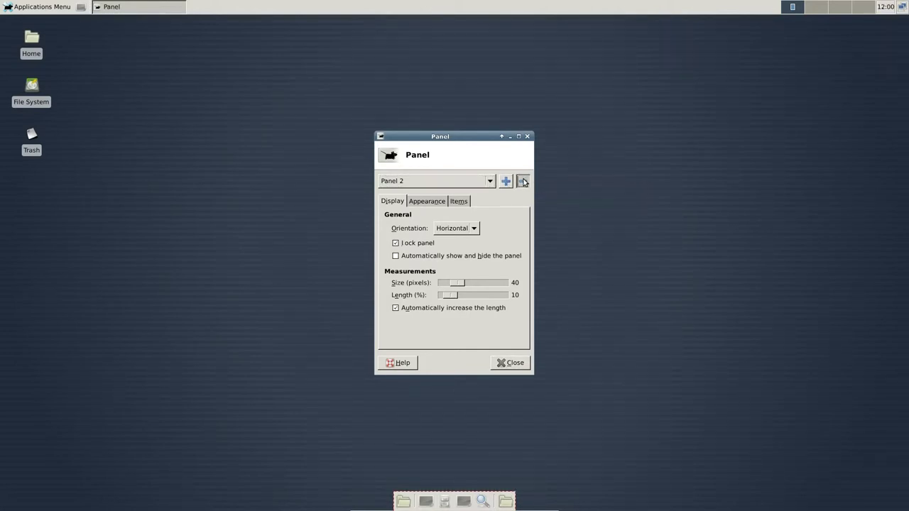
{"action": "left_click", "coordinate": [540, 289]}
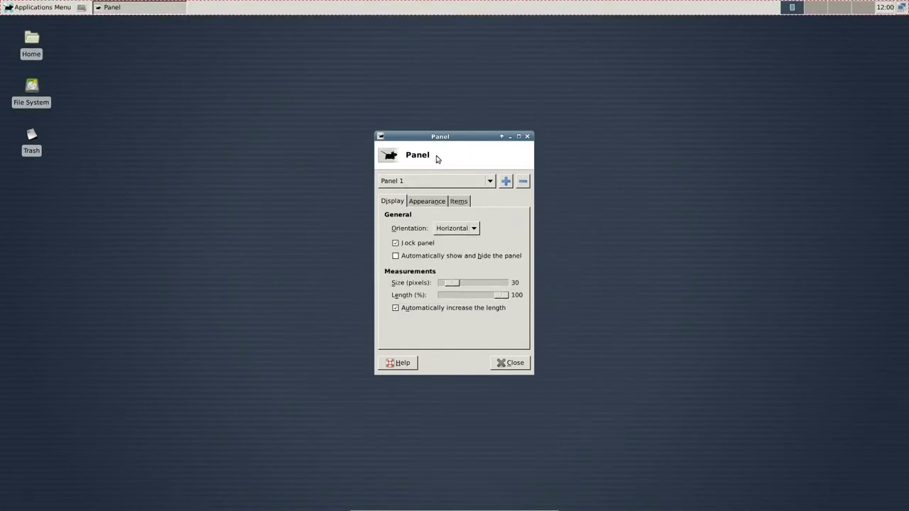
- Set Panel 1's orientation to Vertical, then back to Horizontal
{"action": "left_click", "coordinate": [465, 231]}
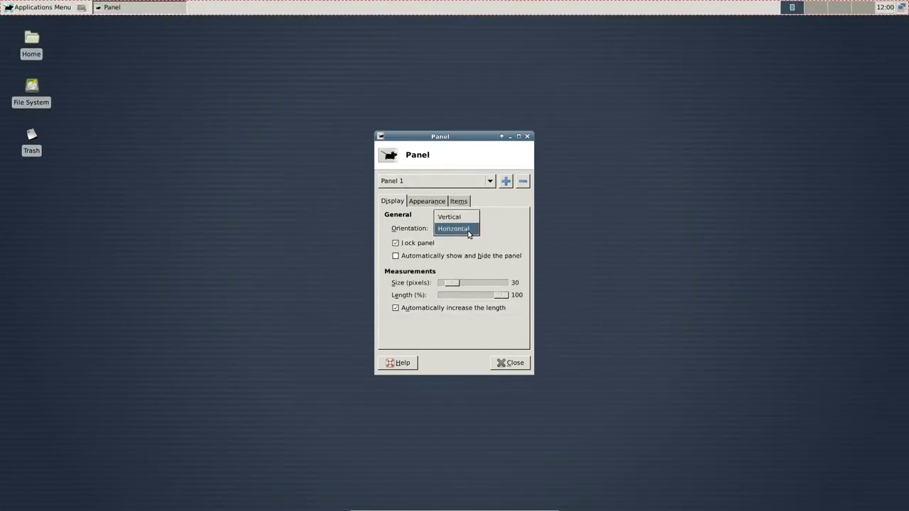
{"action": "left_click", "coordinate": [452, 217]}
{"action": "left_click", "coordinate": [456, 223]}
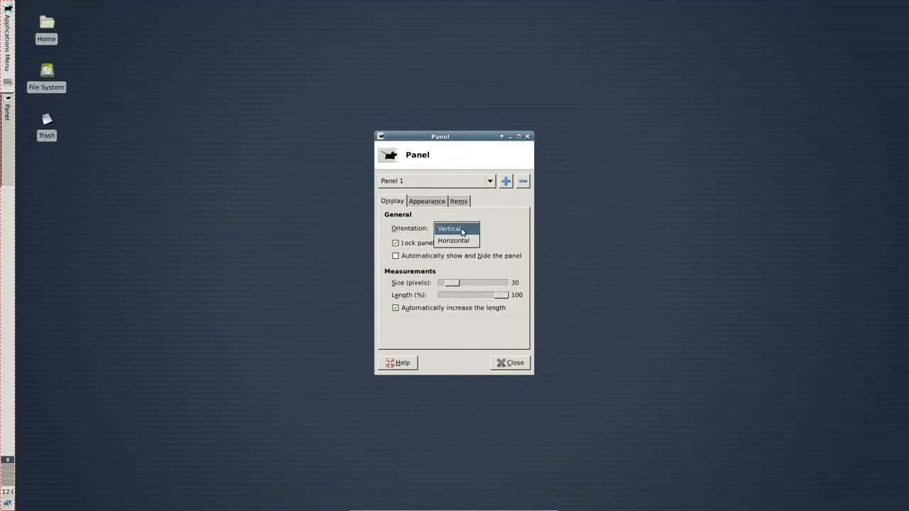
{"action": "left_click", "coordinate": [462, 240]}
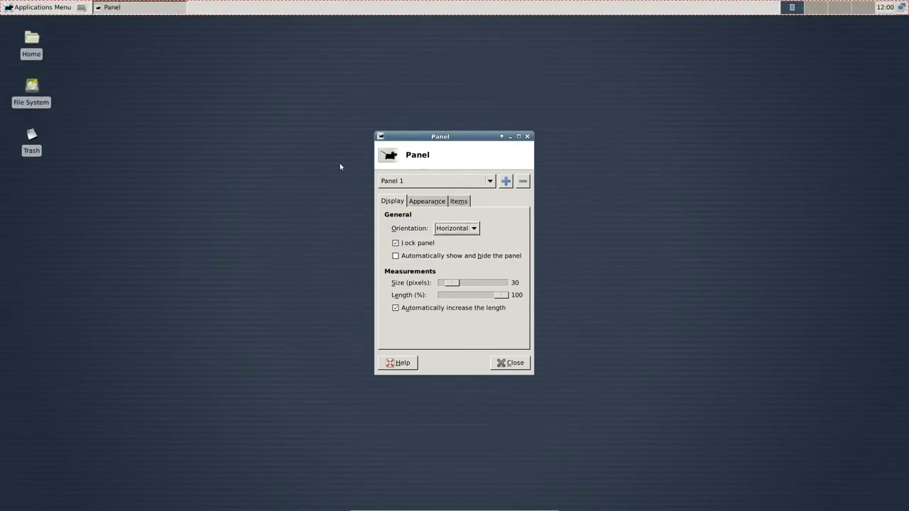
- Unlock the panel, drag it to the bottom screen edge, and lock it again
{"action": "left_click", "coordinate": [395, 243]}
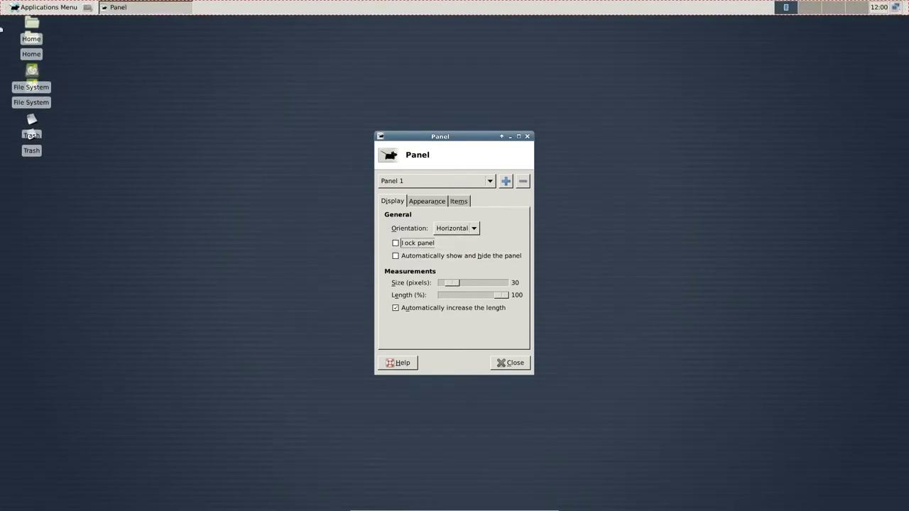
{"action": "left_click_drag", "start_coordinate": [1, 29], "coordinate": [3, 503]}
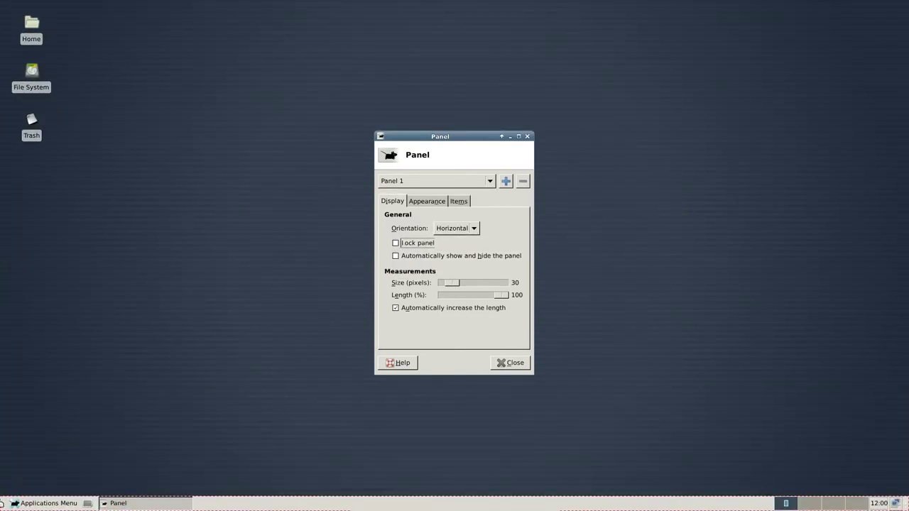
{"action": "left_click", "coordinate": [396, 243]}
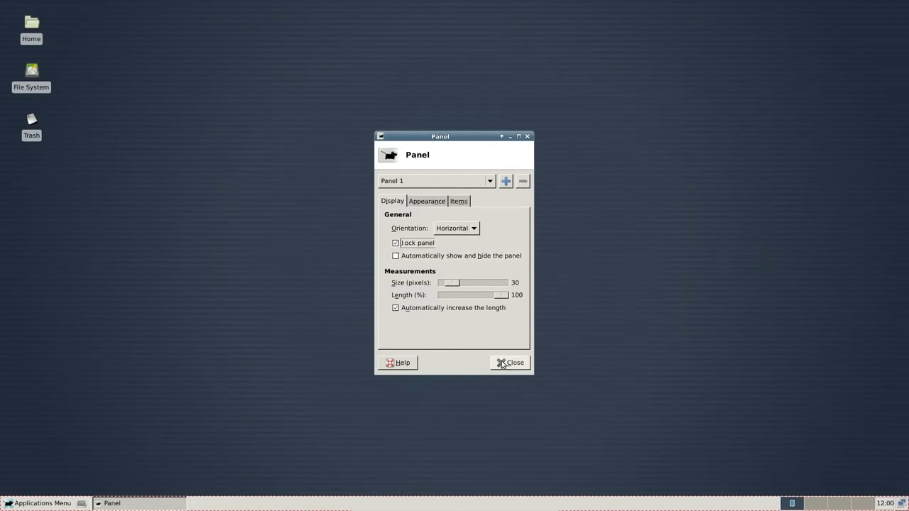
{"action": "left_click", "coordinate": [40, 503]}
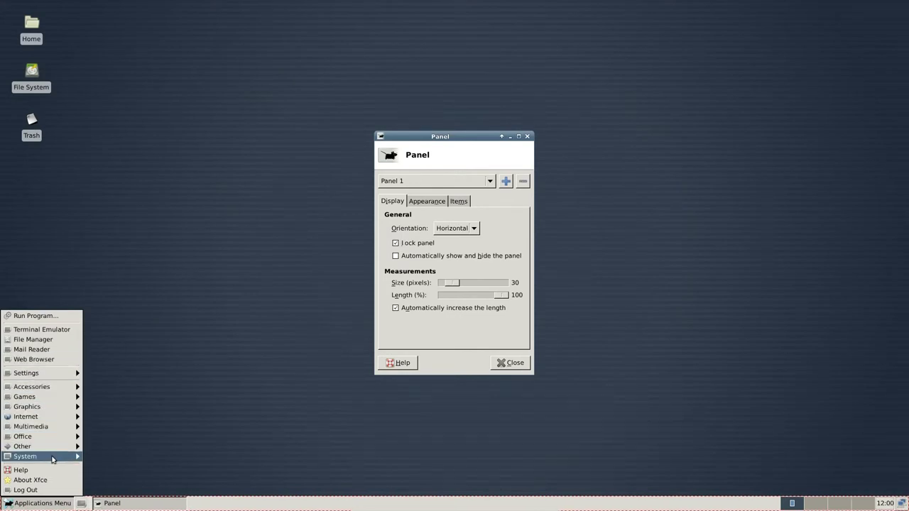
- Open Settings Manager from the Applications Menu, view Appearance, return to Overview, and close it
{"action": "mouse_move", "coordinate": [52, 460]}
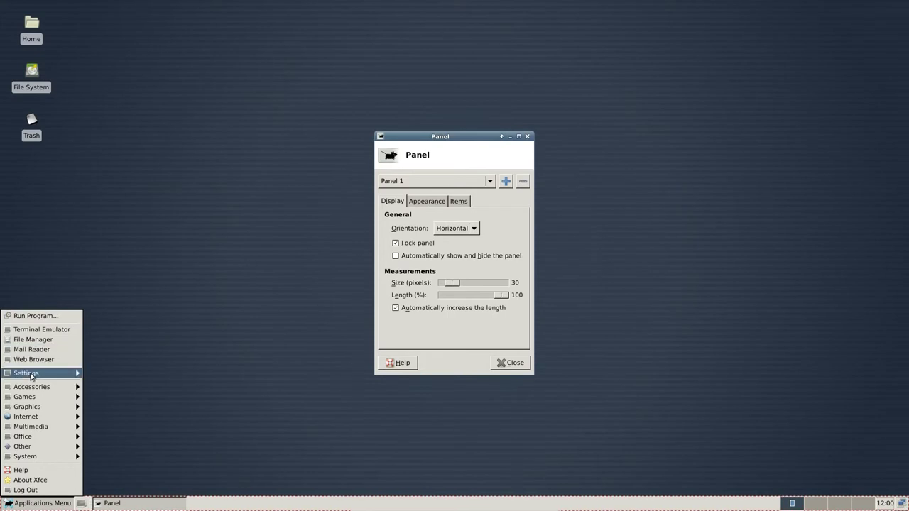
{"action": "mouse_move", "coordinate": [35, 377]}
{"action": "left_click", "coordinate": [123, 104]}
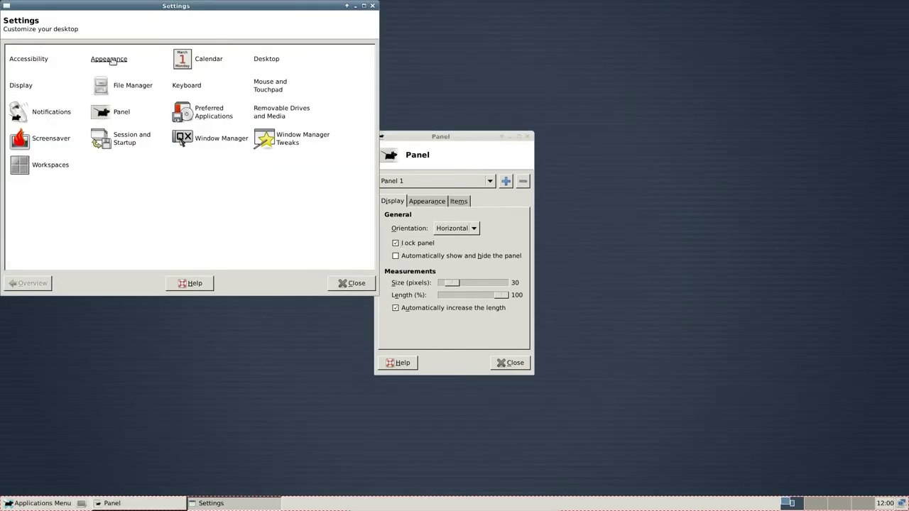
{"action": "left_click", "coordinate": [110, 60]}
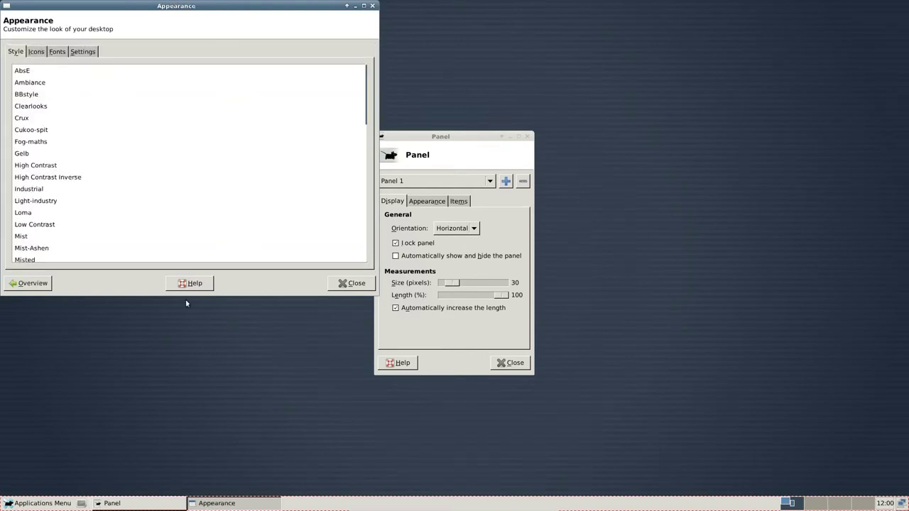
{"action": "left_click", "coordinate": [28, 283]}
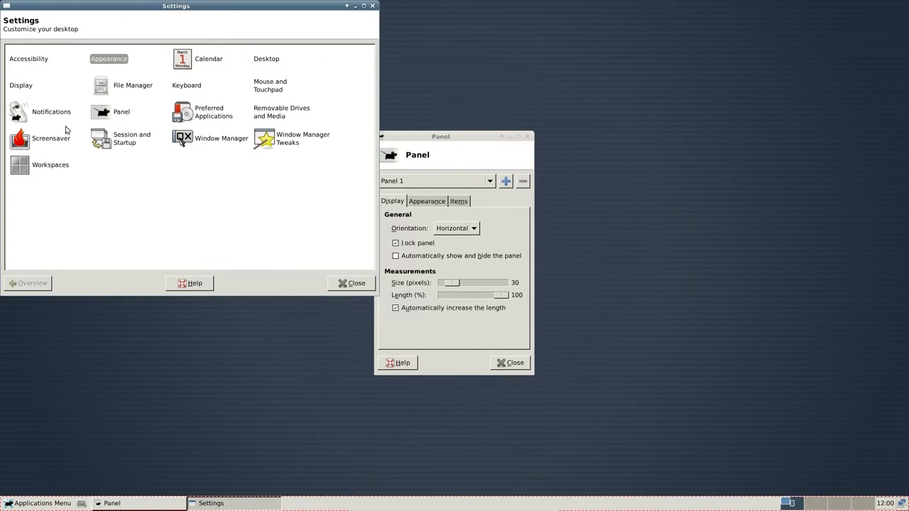
{"action": "left_click", "coordinate": [344, 282]}
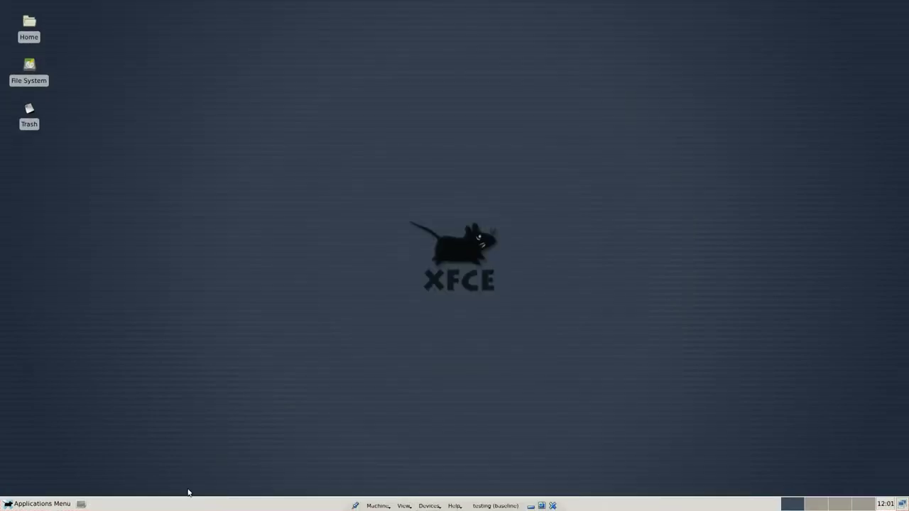
- Bring up the desktop right-click menu's Applications > Settings submenu
{"action": "right_click", "coordinate": [206, 218]}
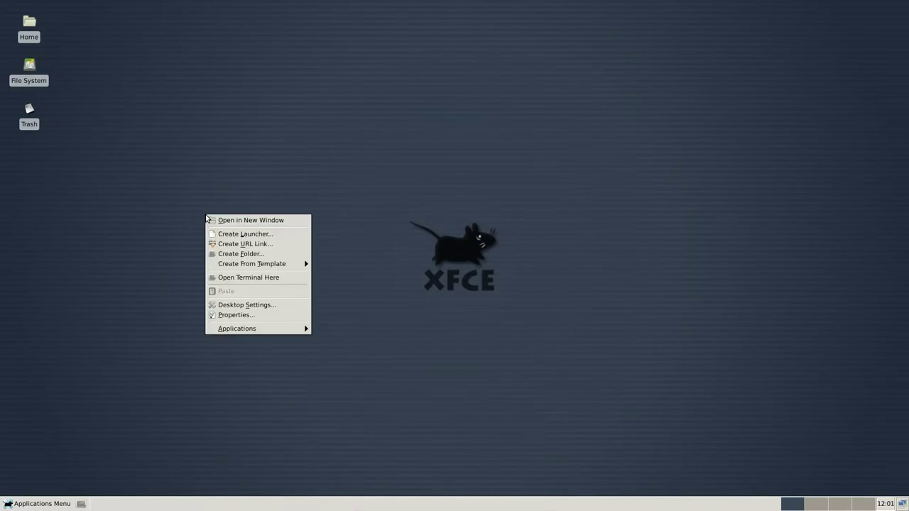
{"action": "mouse_move", "coordinate": [277, 333]}
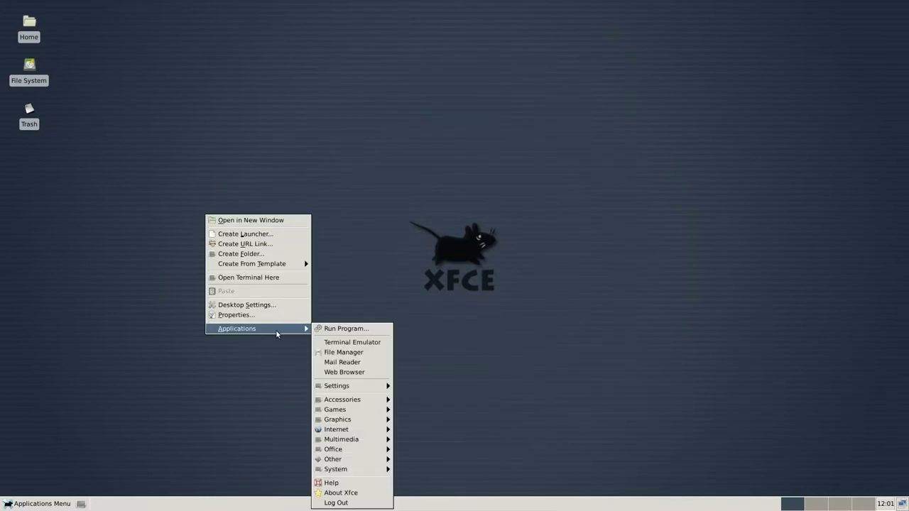
{"action": "left_click", "coordinate": [124, 215]}
{"action": "right_click", "coordinate": [132, 229]}
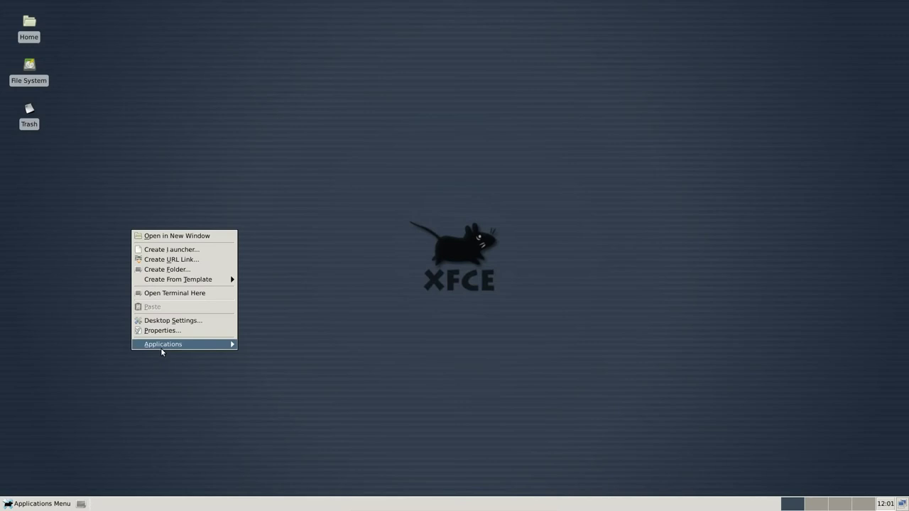
- Open Panel settings from the Settings Manager and show the panel's Items list
{"action": "mouse_move", "coordinate": [163, 348]}
{"action": "mouse_move", "coordinate": [266, 390]}
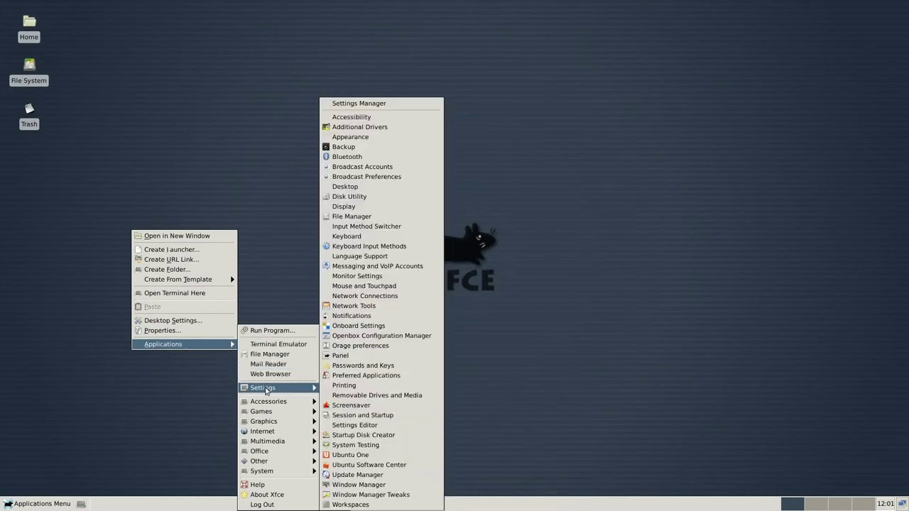
{"action": "left_click", "coordinate": [383, 103]}
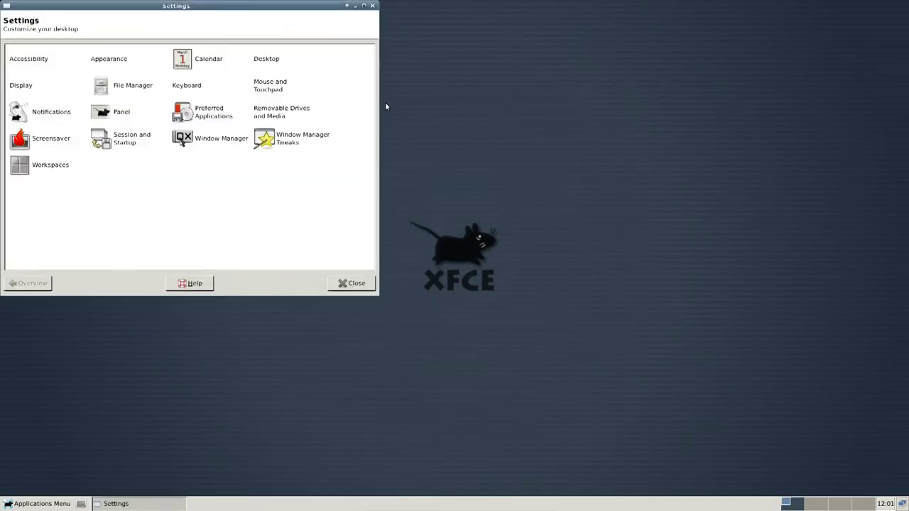
{"action": "left_click", "coordinate": [105, 113]}
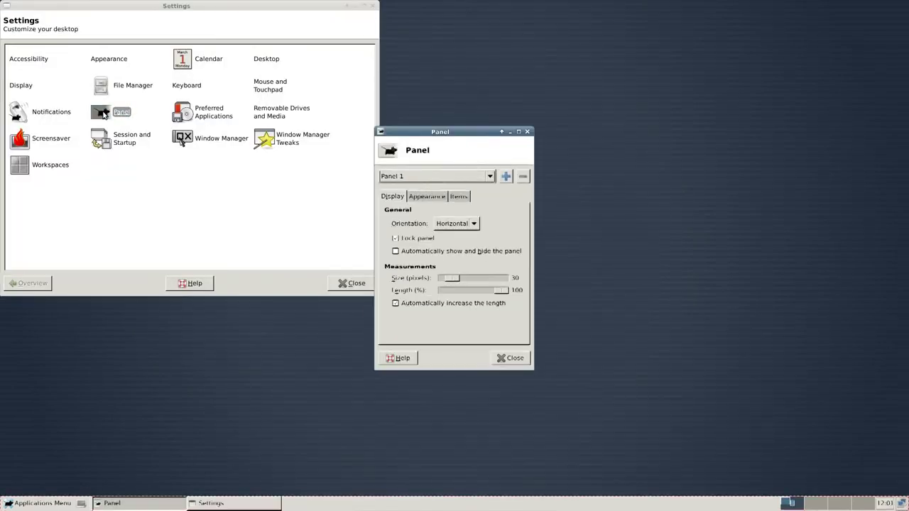
{"action": "left_click", "coordinate": [459, 197]}
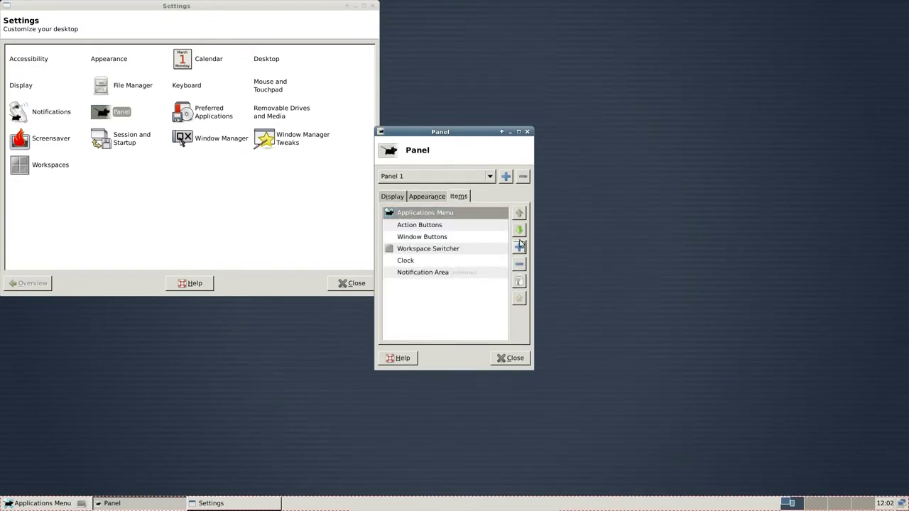
- Browse the Add New Items plugin list, close it without adding anything, then close Panel preferences
{"action": "left_click", "coordinate": [520, 246]}
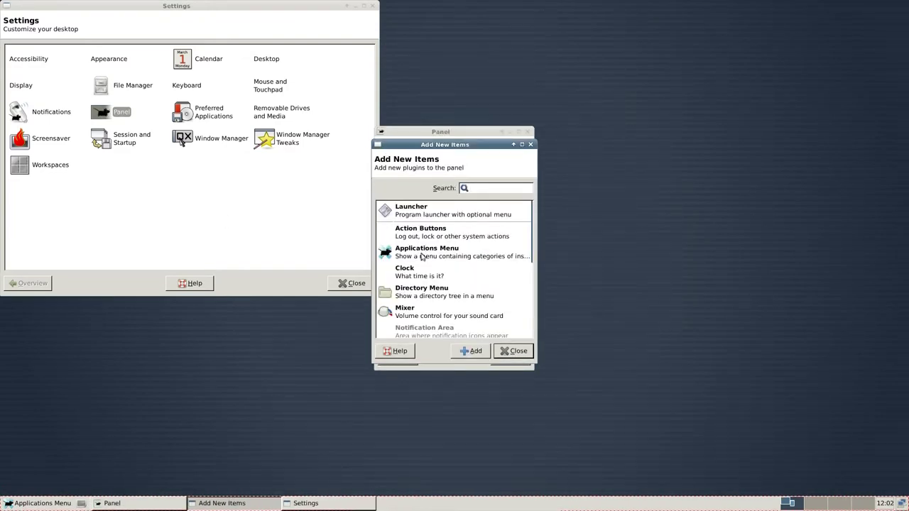
{"action": "scroll", "coordinate": [426, 264], "scroll_direction": "down", "scroll_amount": 1}
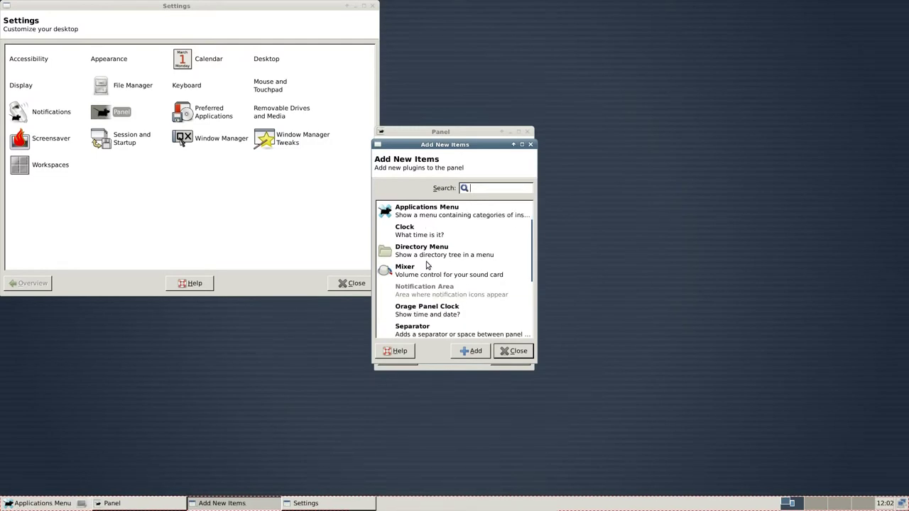
{"action": "scroll", "coordinate": [426, 265], "scroll_direction": "down", "scroll_amount": 1}
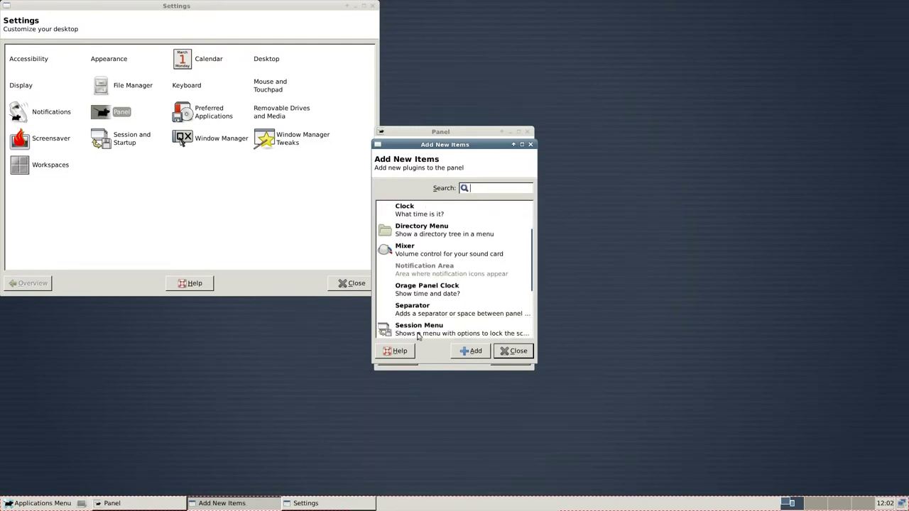
{"action": "left_click", "coordinate": [517, 351]}
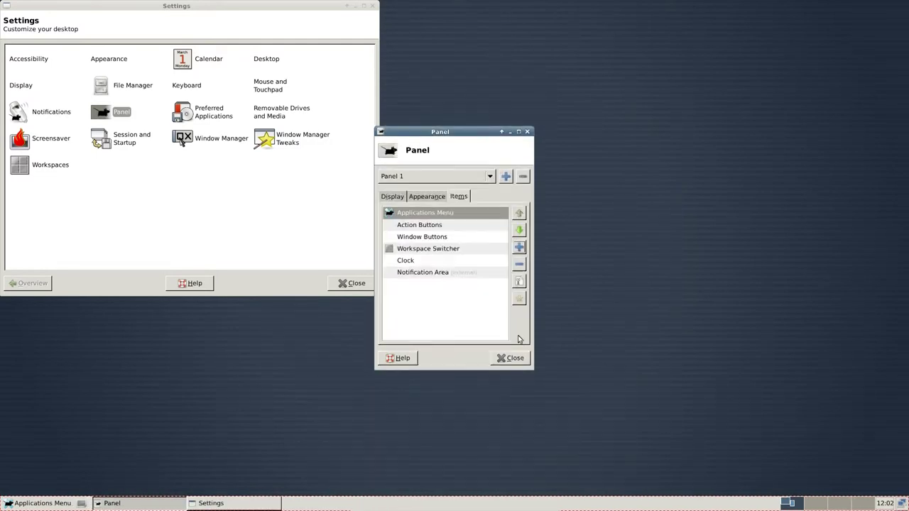
{"action": "left_click", "coordinate": [527, 132]}
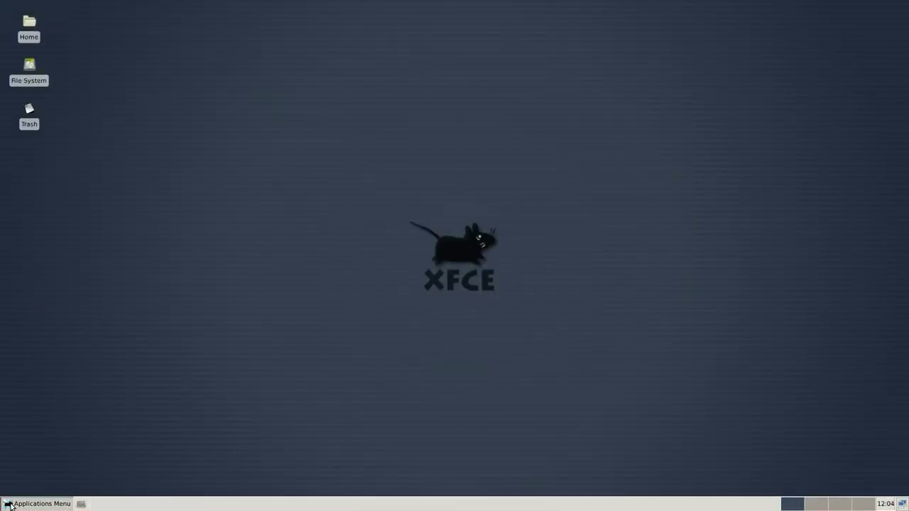
- Switch the Xfce icon theme to Tango in Appearance settings
{"action": "left_click", "coordinate": [37, 504]}
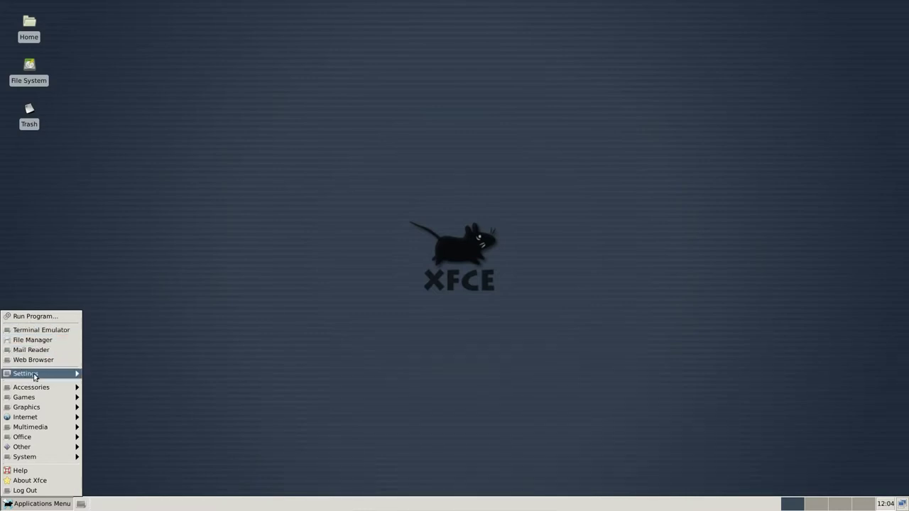
{"action": "mouse_move", "coordinate": [32, 374]}
{"action": "left_click", "coordinate": [127, 105]}
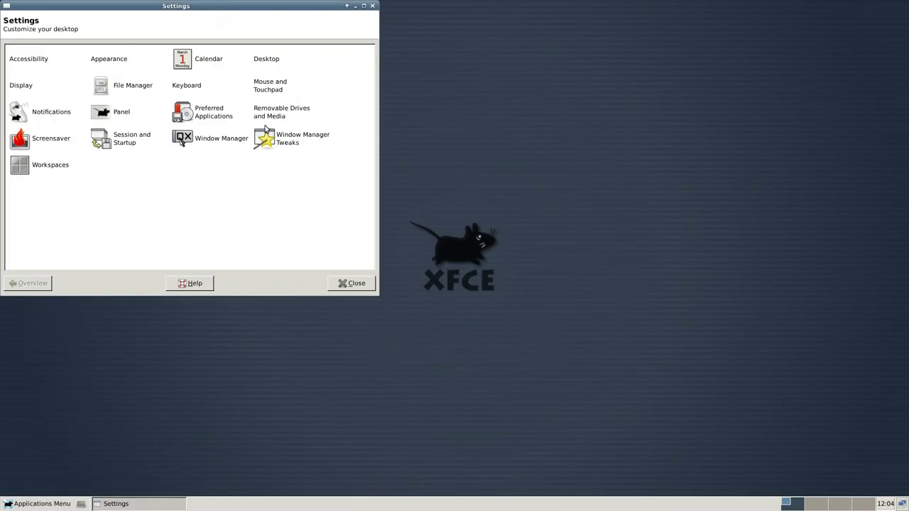
{"action": "left_click", "coordinate": [115, 58]}
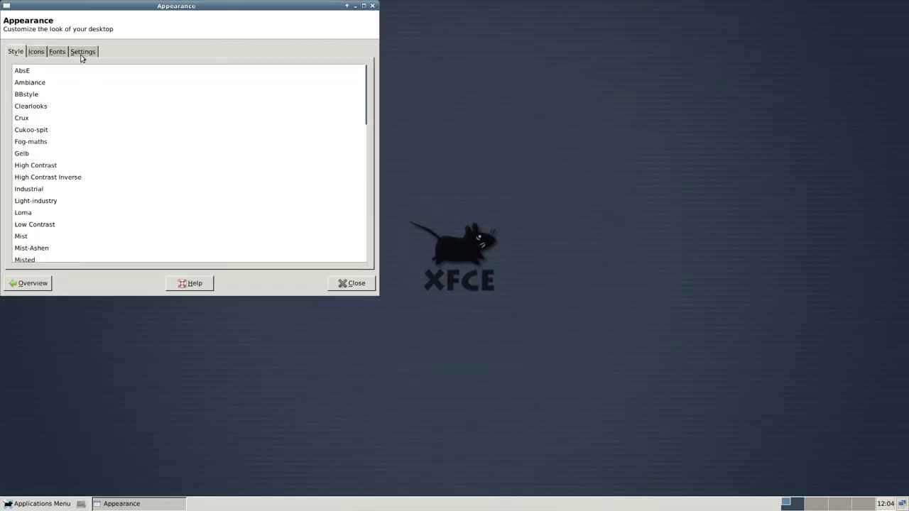
{"action": "left_click", "coordinate": [36, 52]}
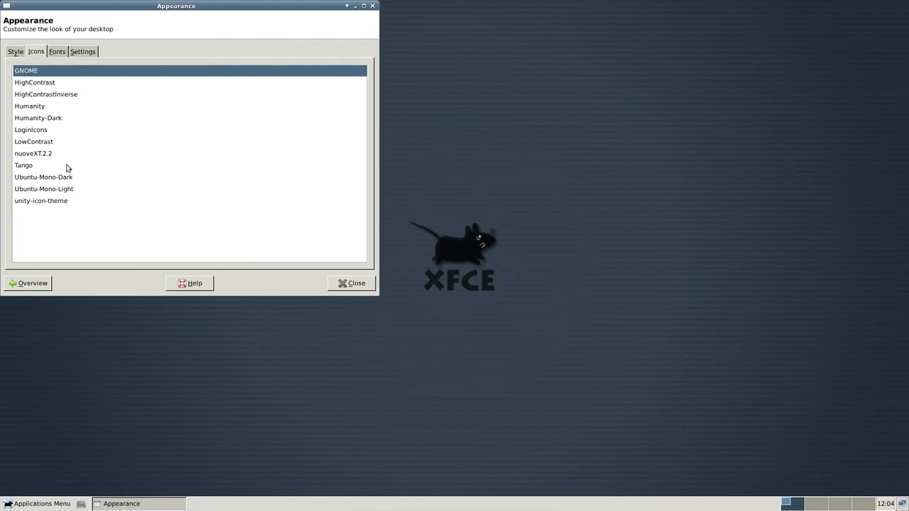
{"action": "left_click", "coordinate": [31, 167]}
- Launch the Xfce Settings Manager from the menu, then show the login screen's session list
{"action": "left_click", "coordinate": [40, 503]}
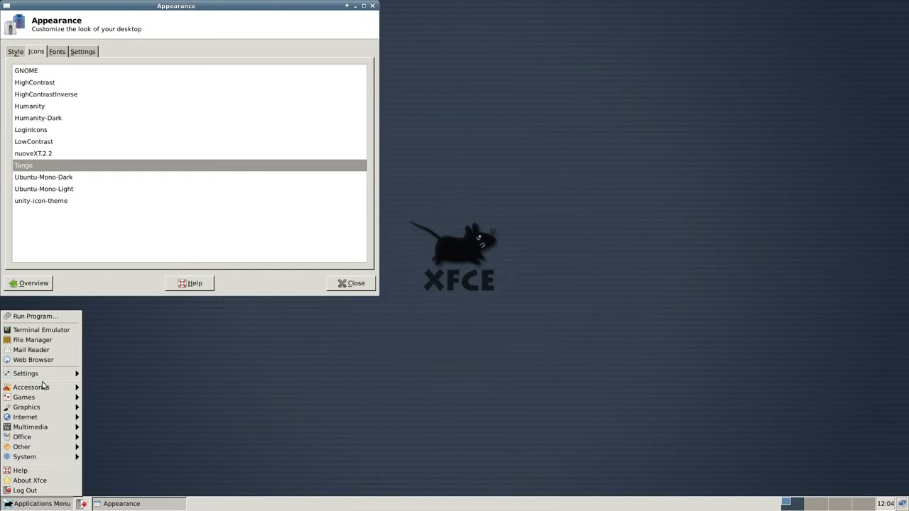
{"action": "mouse_move", "coordinate": [41, 376]}
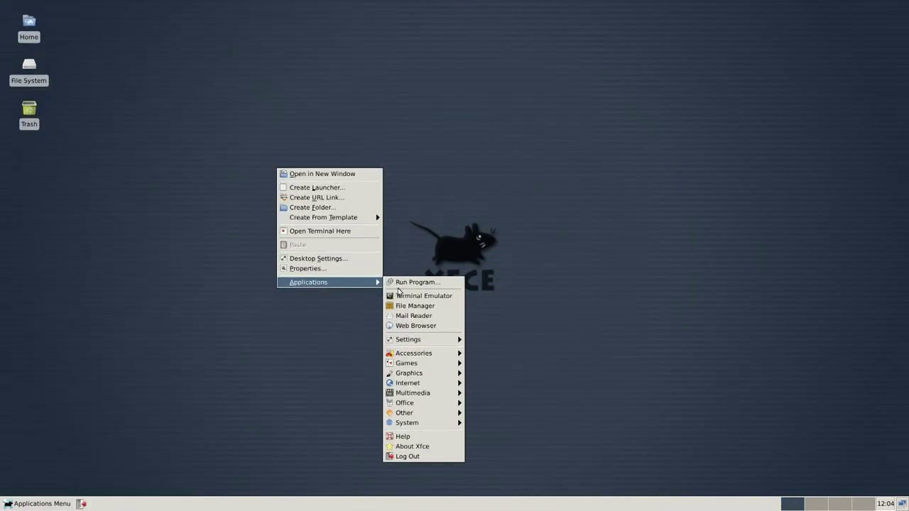
{"action": "mouse_move", "coordinate": [415, 339]}
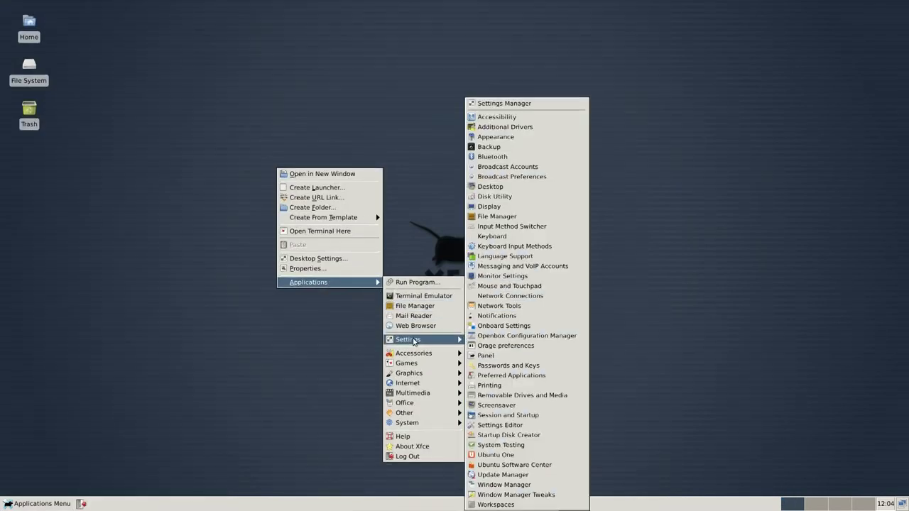
{"action": "left_click", "coordinate": [506, 104]}
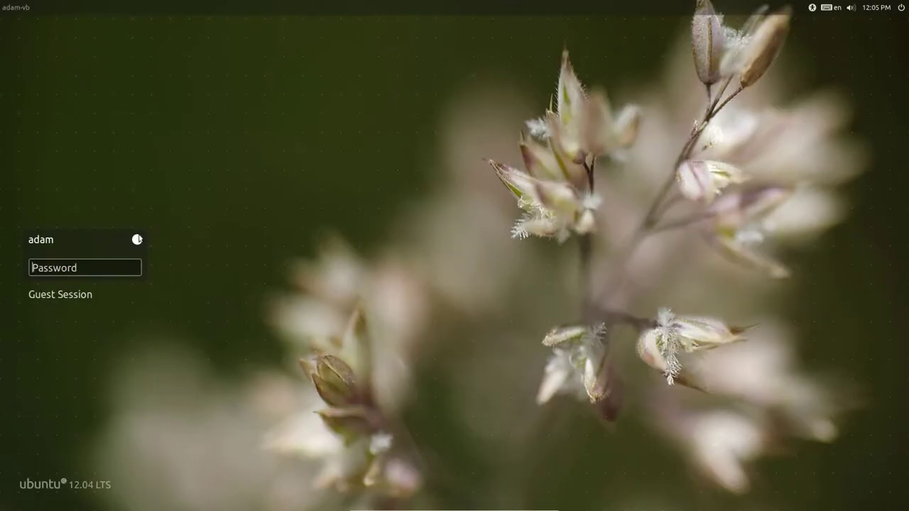
{"action": "left_click", "coordinate": [138, 238]}
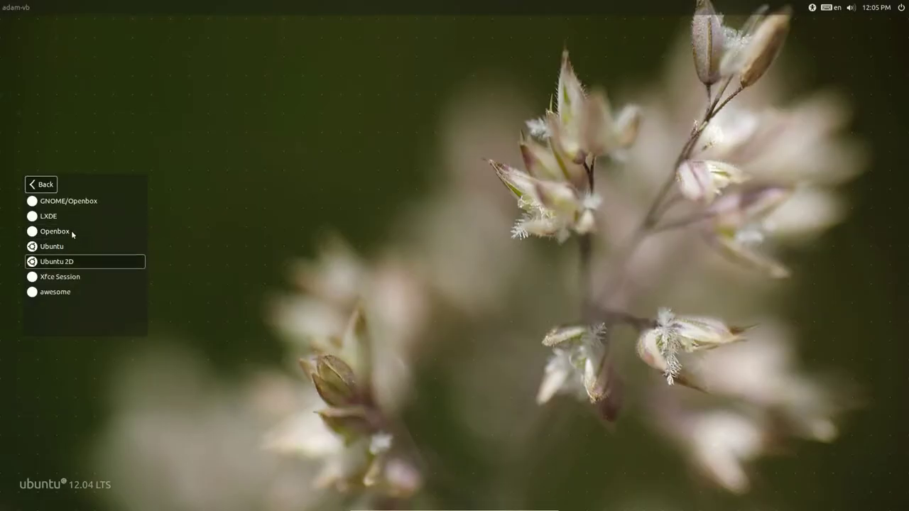
- Log into LXDE and browse the start menu through Games and Office to Preferences
{"action": "left_click", "coordinate": [56, 217]}
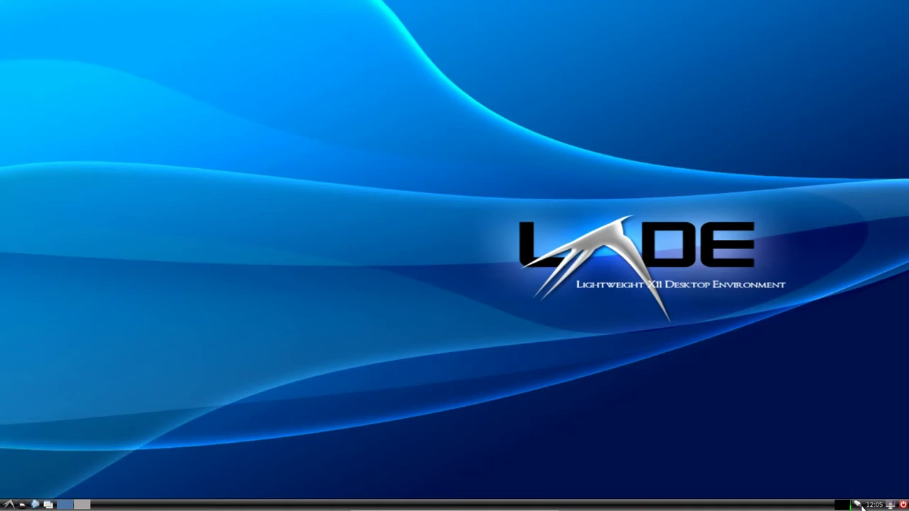
{"action": "left_click", "coordinate": [6, 504]}
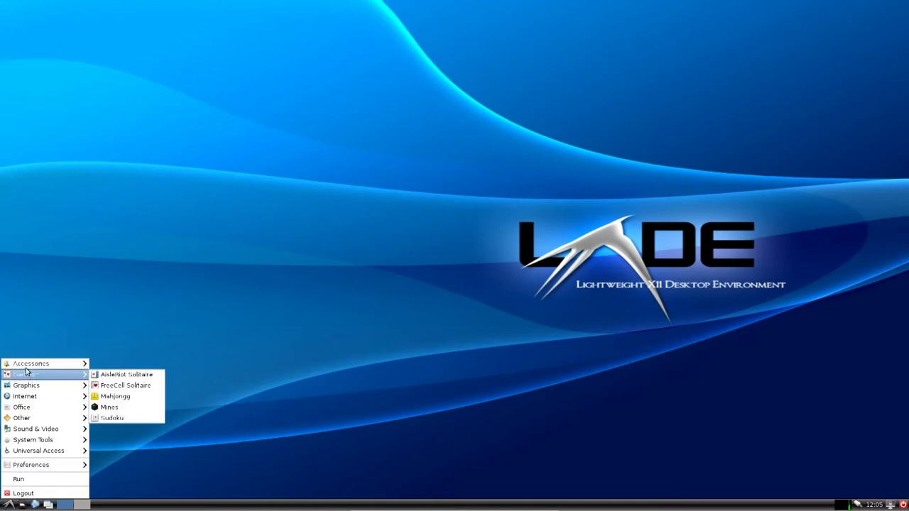
{"action": "mouse_move", "coordinate": [26, 369]}
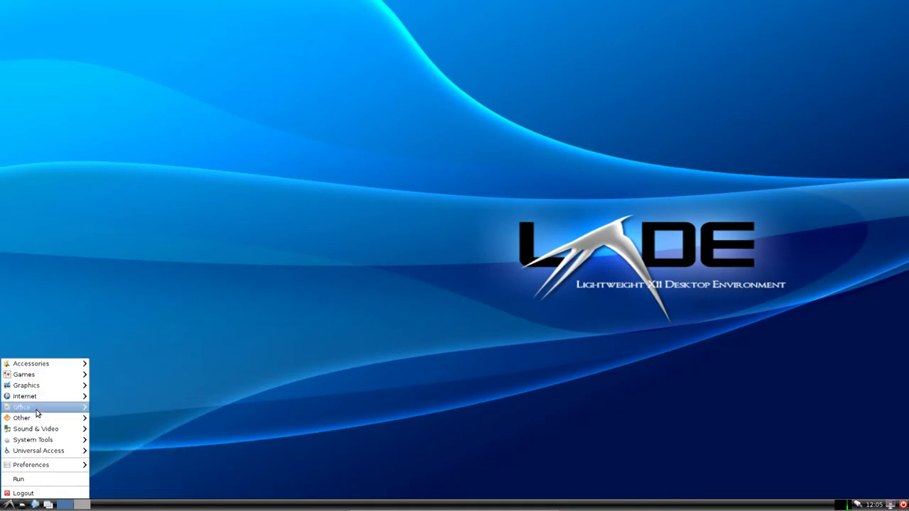
{"action": "mouse_move", "coordinate": [40, 466]}
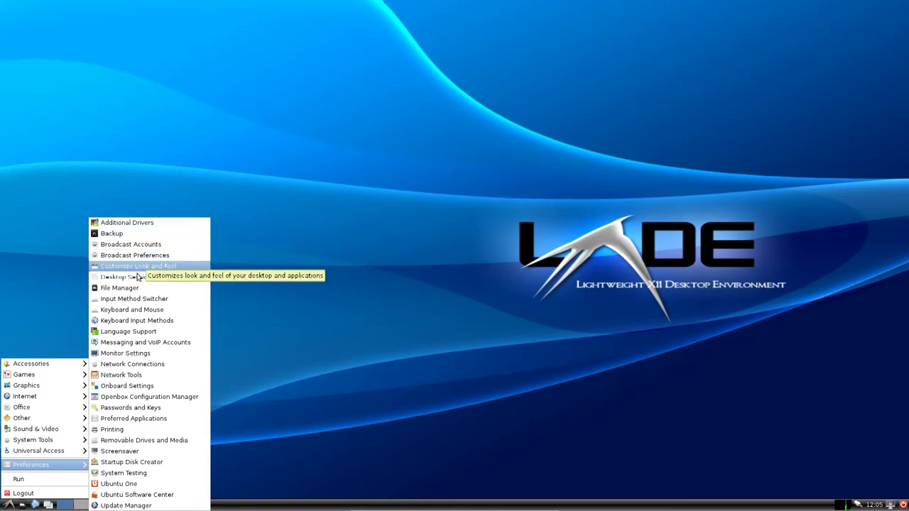
- Launch Openbox Configuration Manager from Preferences and drag its window up and to the right
{"action": "left_click", "coordinate": [341, 356]}
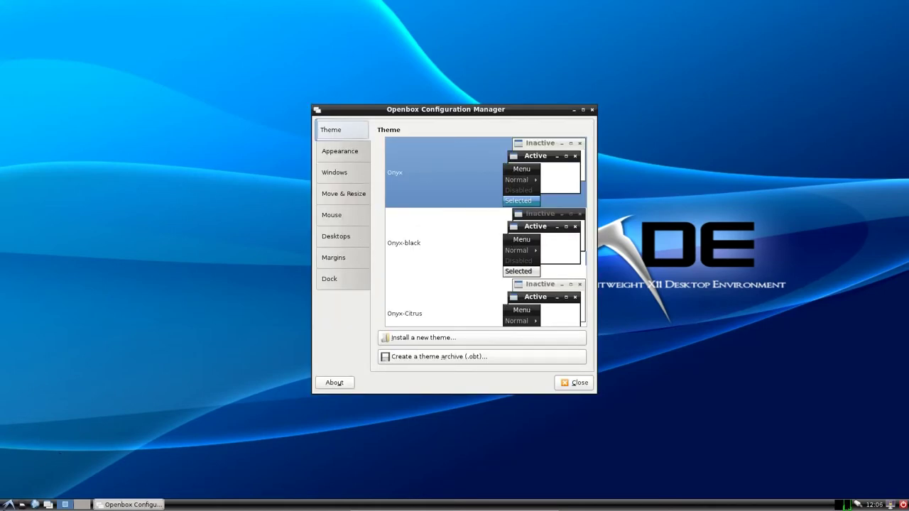
{"action": "left_click", "coordinate": [9, 504]}
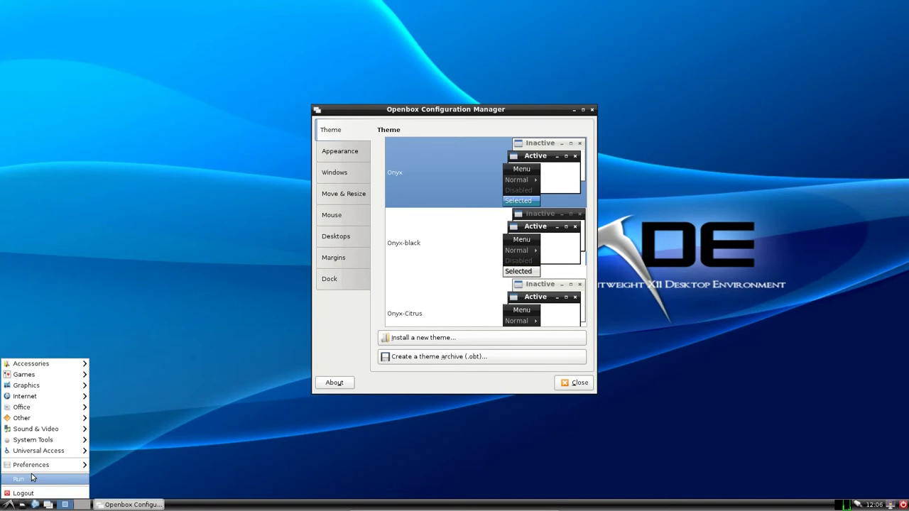
{"action": "mouse_move", "coordinate": [34, 469]}
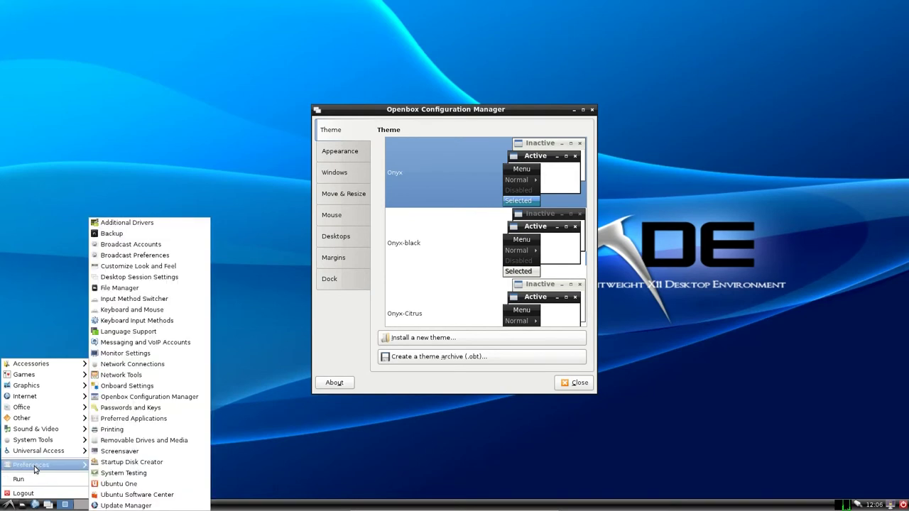
{"action": "left_click", "coordinate": [169, 128]}
{"action": "left_click_drag", "start_coordinate": [444, 111], "coordinate": [398, 81]}
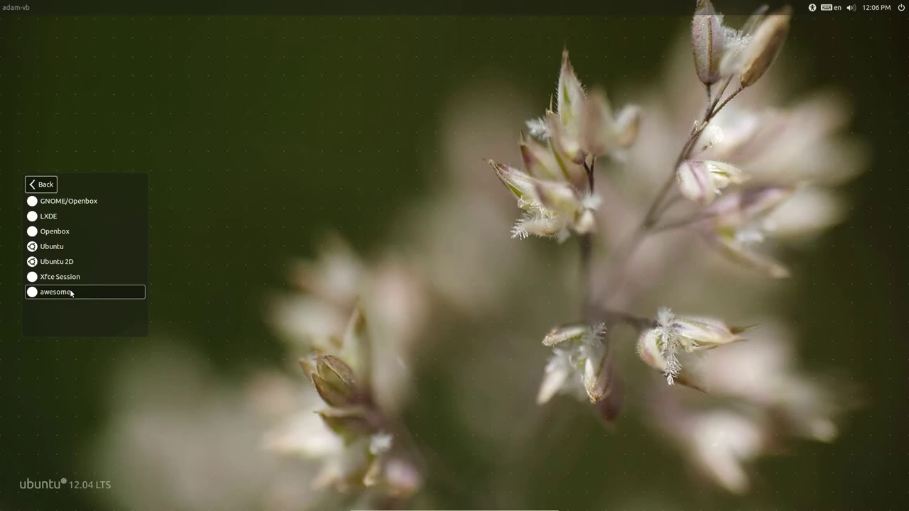
- Log into awesome, browse its Debian > Applications menu, and launch terminals from the launcher
{"action": "left_click", "coordinate": [71, 290]}
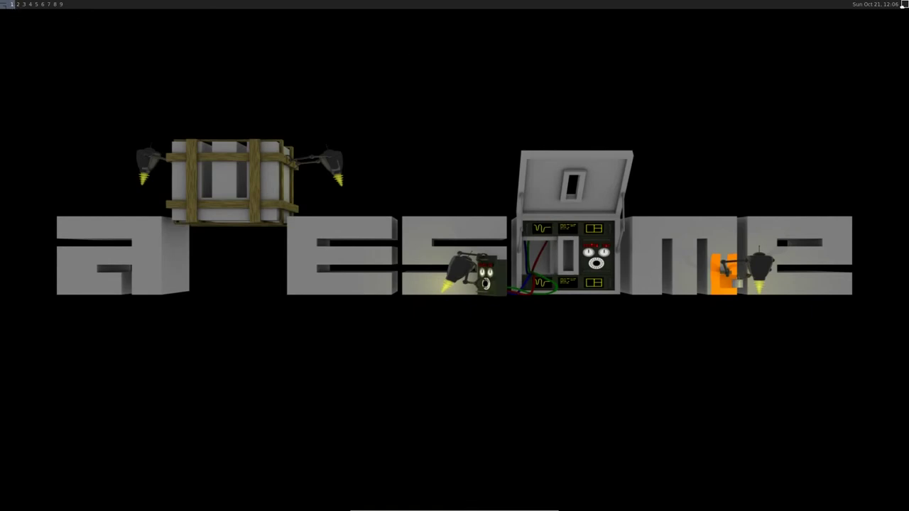
{"action": "left_click", "coordinate": [3, 3]}
{"action": "mouse_move", "coordinate": [22, 19]}
{"action": "mouse_move", "coordinate": [82, 21]}
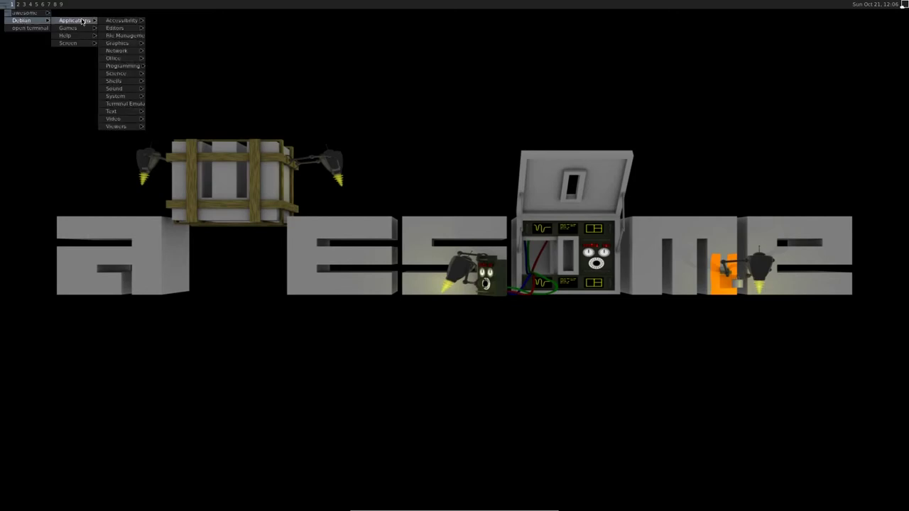
{"action": "left_click", "coordinate": [1, 3]}
{"action": "left_click", "coordinate": [2, 4]}
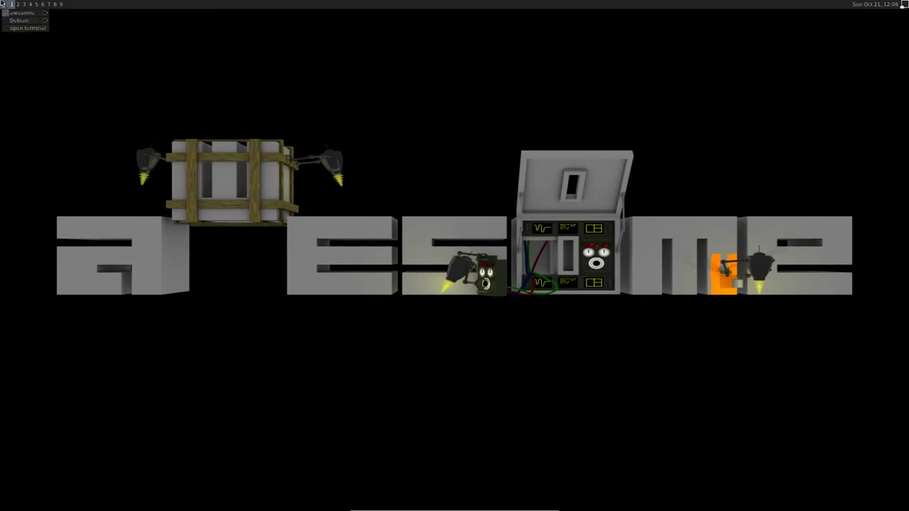
{"action": "left_click", "coordinate": [2, 4]}
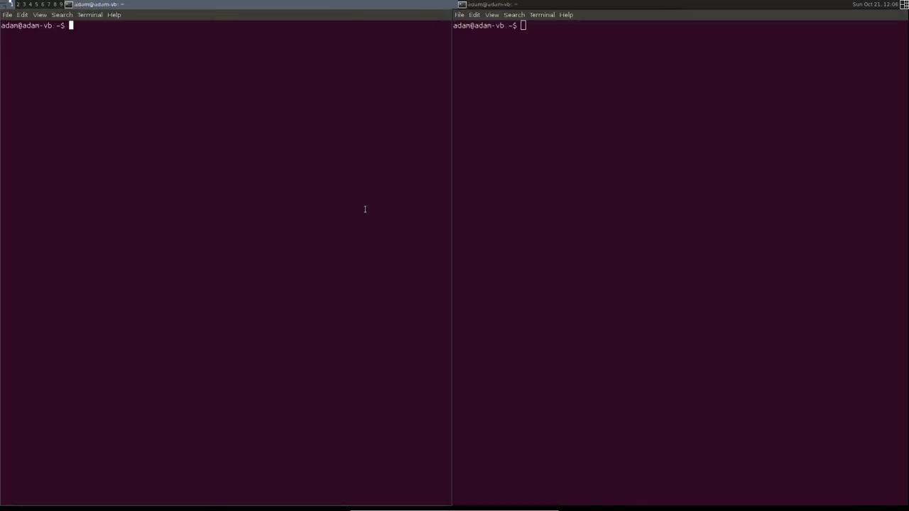
{"action": "key", "text": "super+Right"}
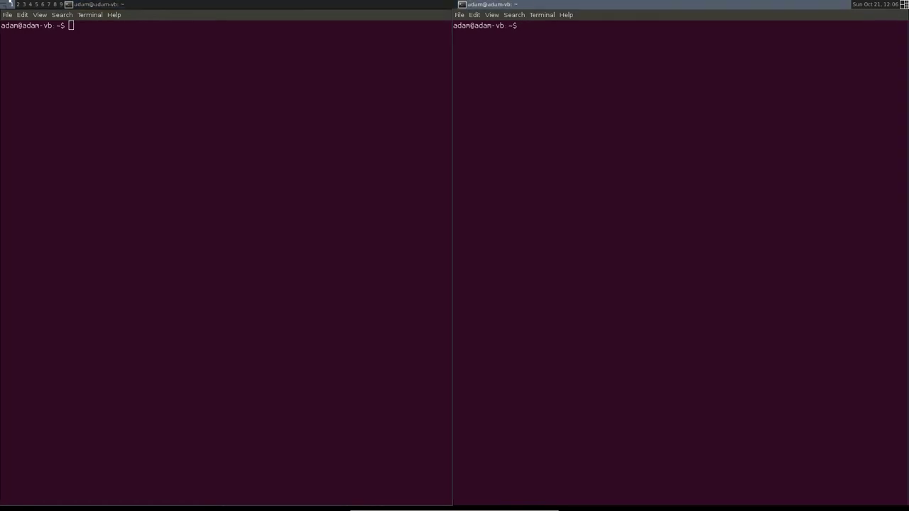
{"action": "key", "text": "super+shift+Down"}
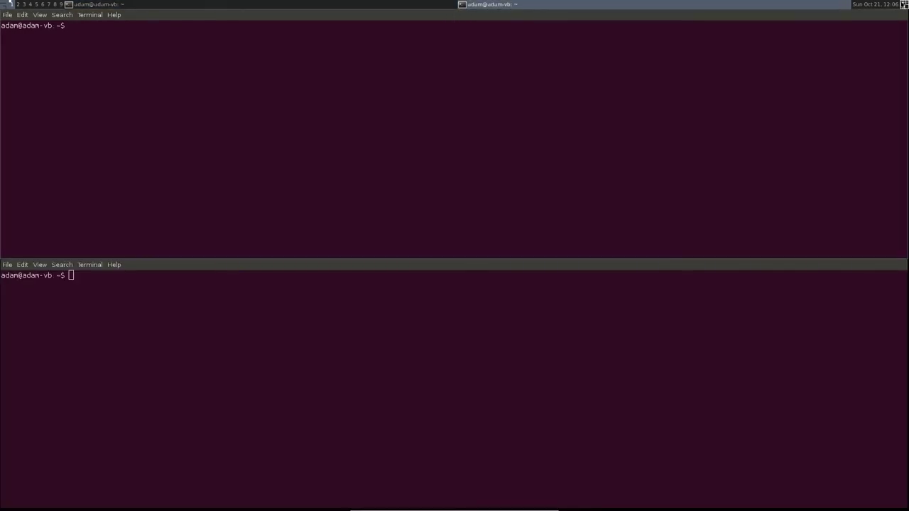
{"action": "key", "text": "super+shift+Right"}
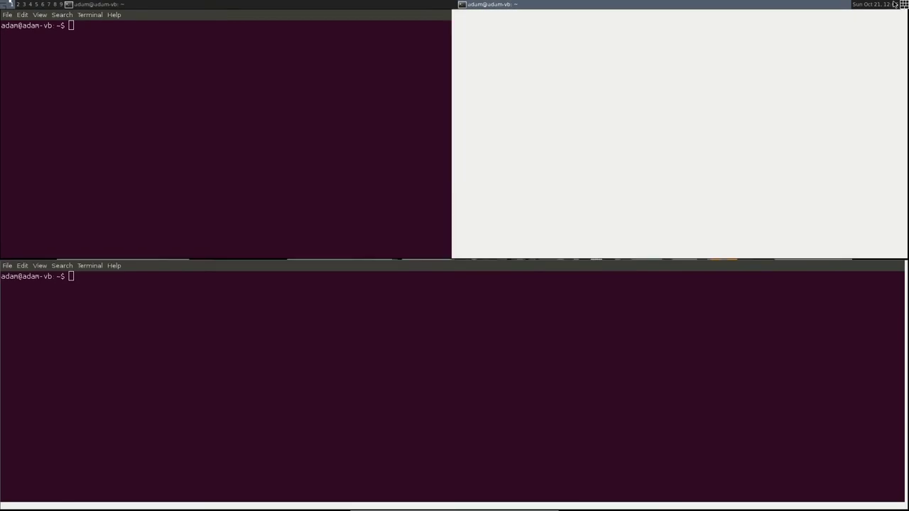
{"action": "key", "text": "super+space"}
{"action": "key", "text": "super+f"}
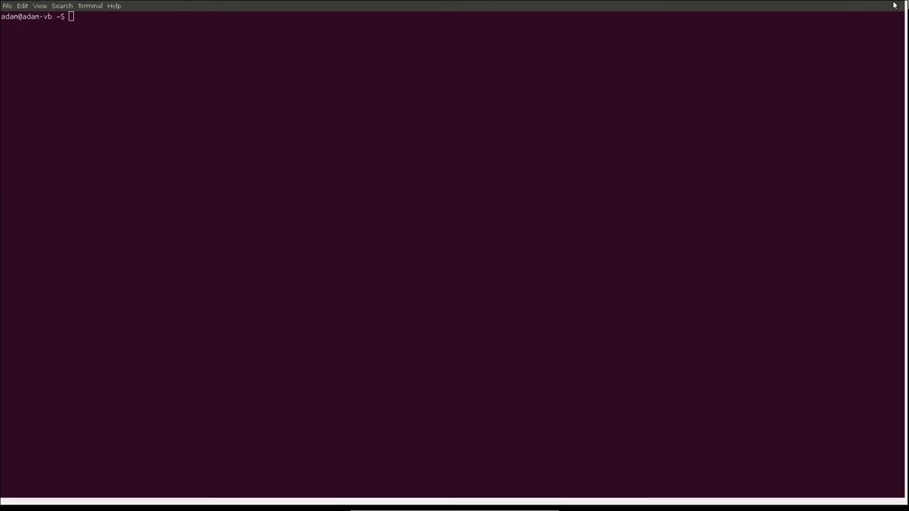
{"action": "key", "text": "super+shift+space"}
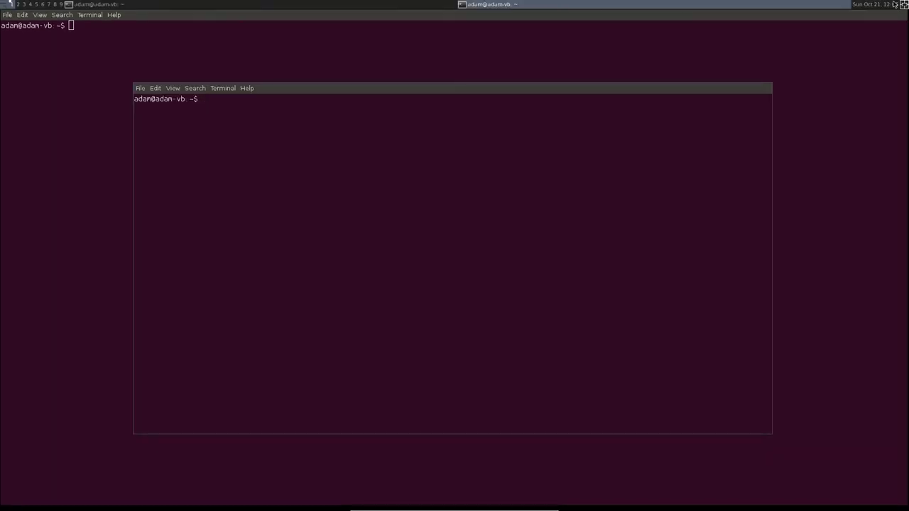
{"action": "key", "text": "super+shift+space"}
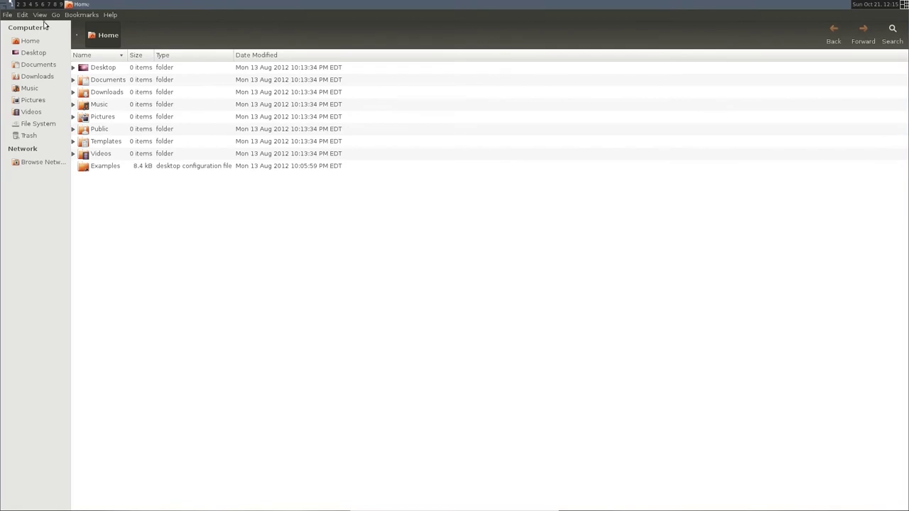
- Open a second Home window in Nautilus alongside the first
{"action": "left_click", "coordinate": [40, 15]}
{"action": "left_click", "coordinate": [40, 19]}
{"action": "left_click", "coordinate": [7, 19]}
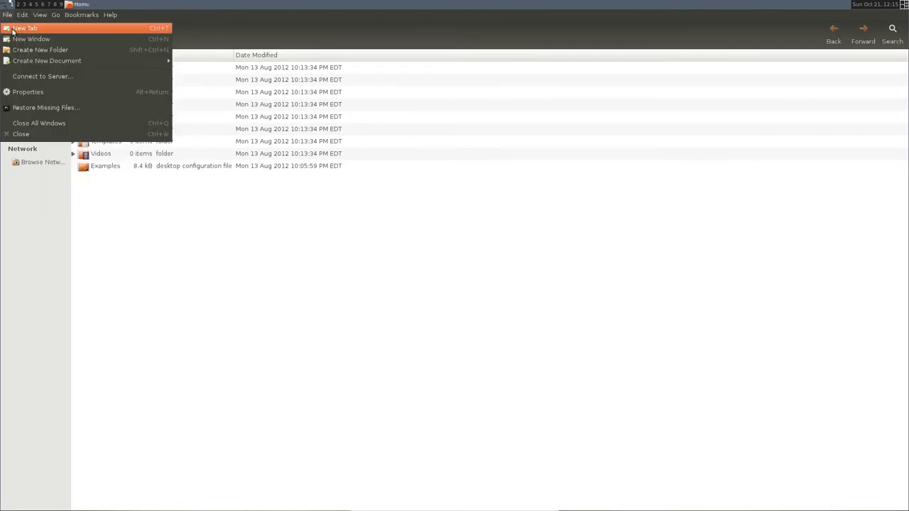
{"action": "left_click", "coordinate": [15, 39]}
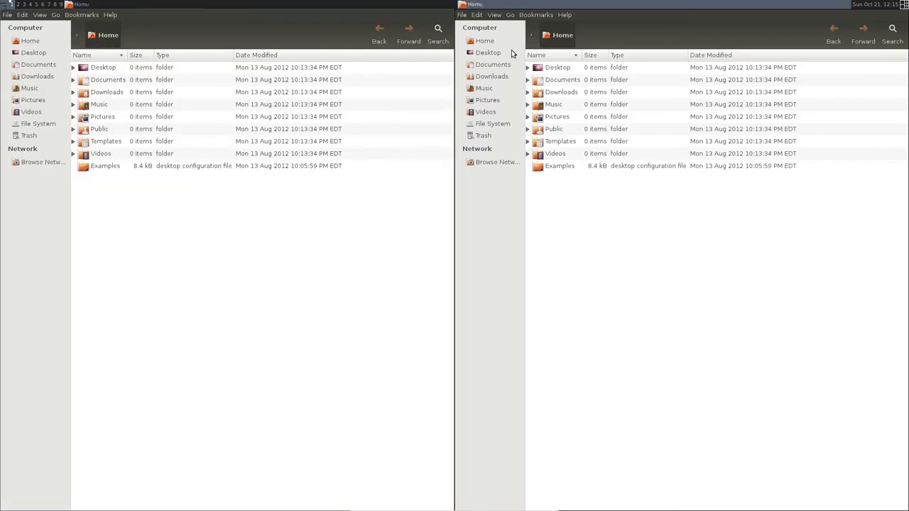
- Navigate from the file system root through etc and xdg into the awesome folder
{"action": "left_click", "coordinate": [77, 35]}
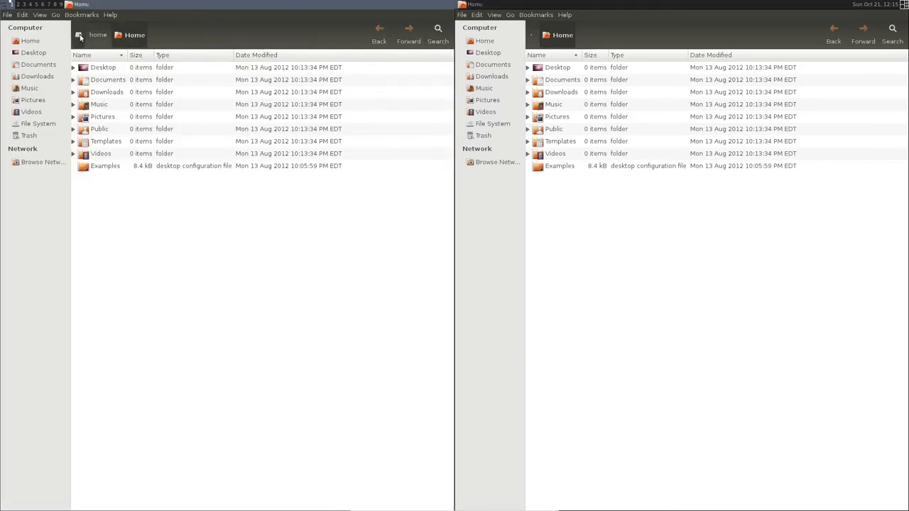
{"action": "left_click", "coordinate": [77, 36]}
{"action": "left_click", "coordinate": [78, 34]}
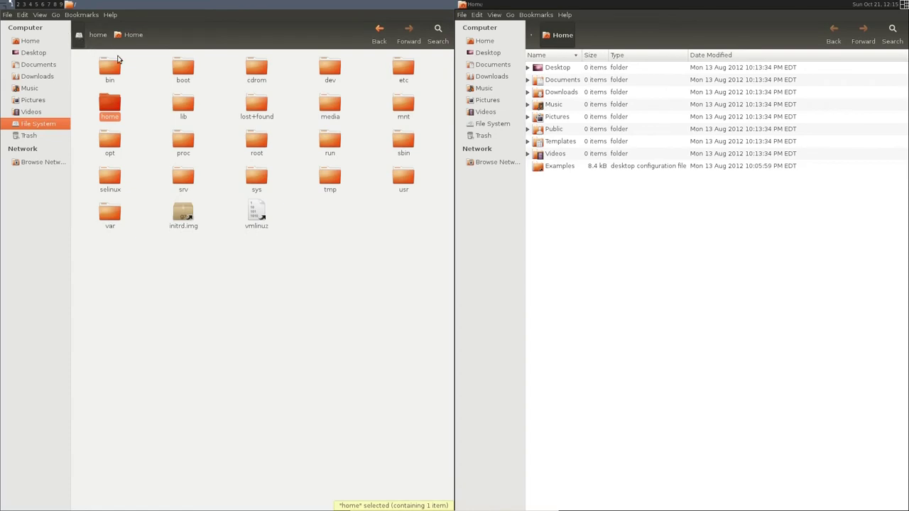
{"action": "double_click", "coordinate": [401, 68]}
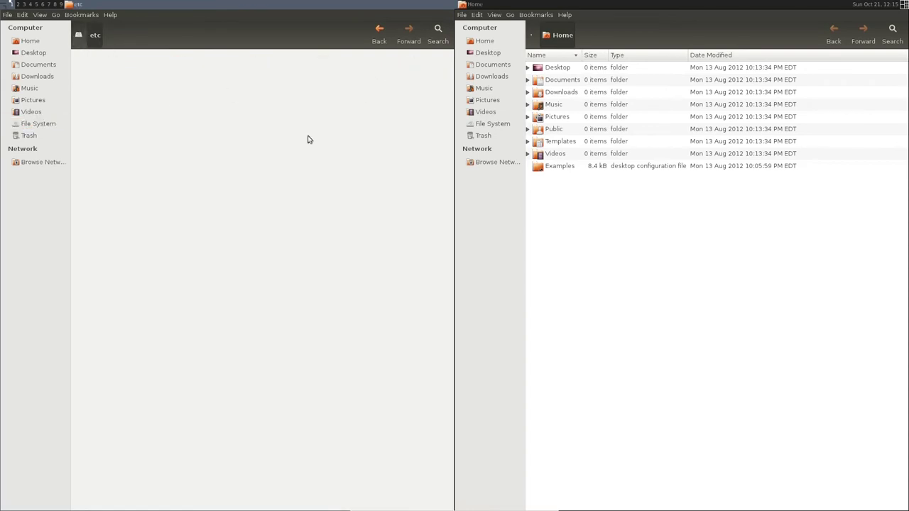
{"action": "scroll", "coordinate": [164, 391], "scroll_direction": "down", "scroll_amount": 15}
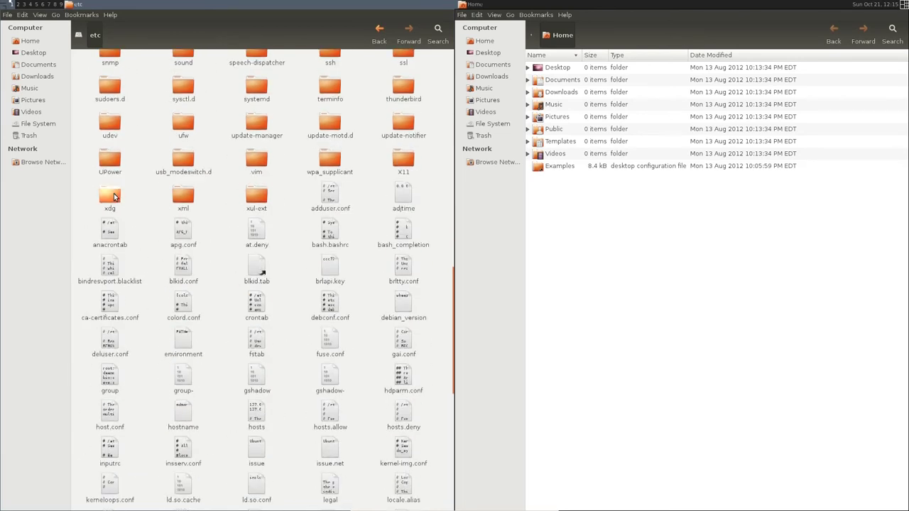
{"action": "double_click", "coordinate": [113, 196]}
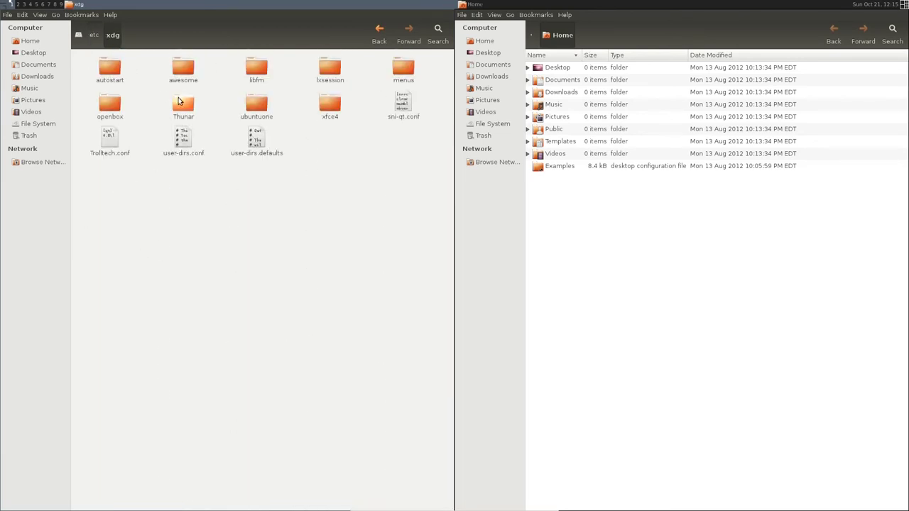
{"action": "double_click", "coordinate": [177, 77]}
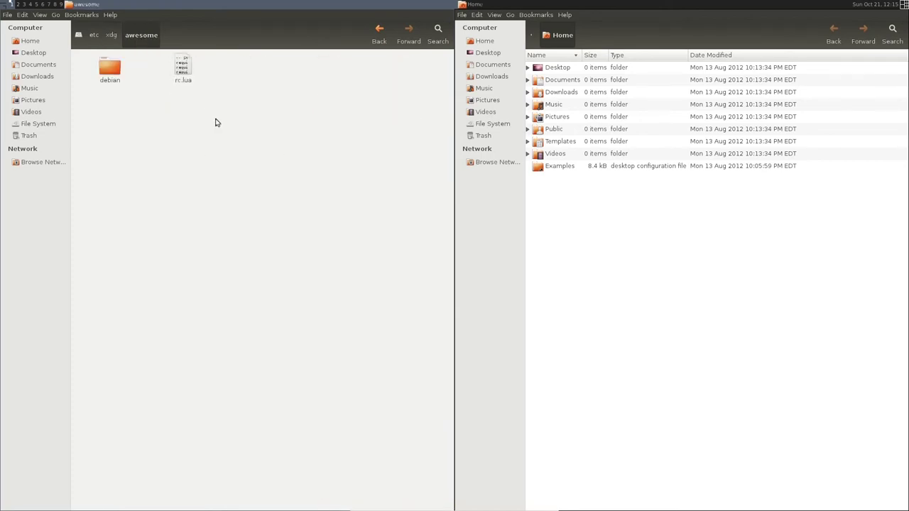
- Select the 15.4 kB rc.lua file in /etc/xdg/awesome
{"action": "left_click", "coordinate": [183, 69]}
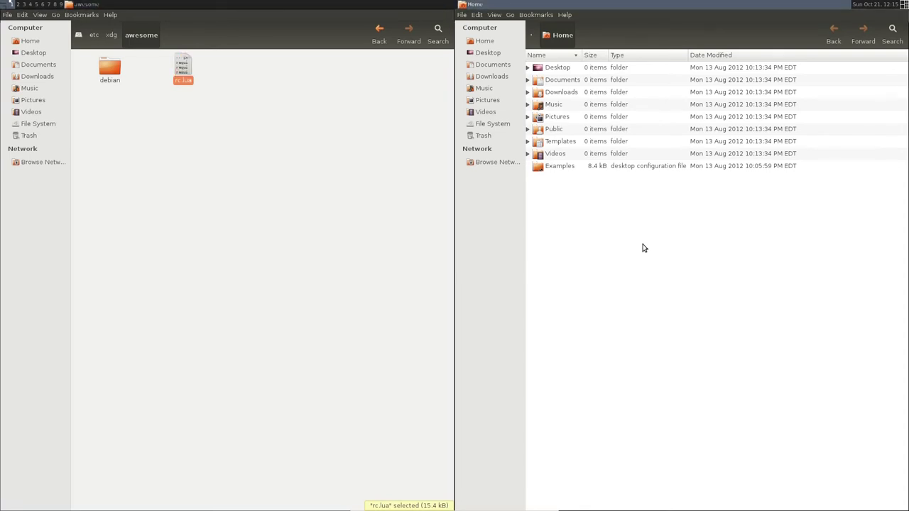
- Show hidden files, make an 'awesome' folder in ~/.config, and drag the 15.4 kB rc.lua into it
{"action": "key", "text": "ctrl+h"}
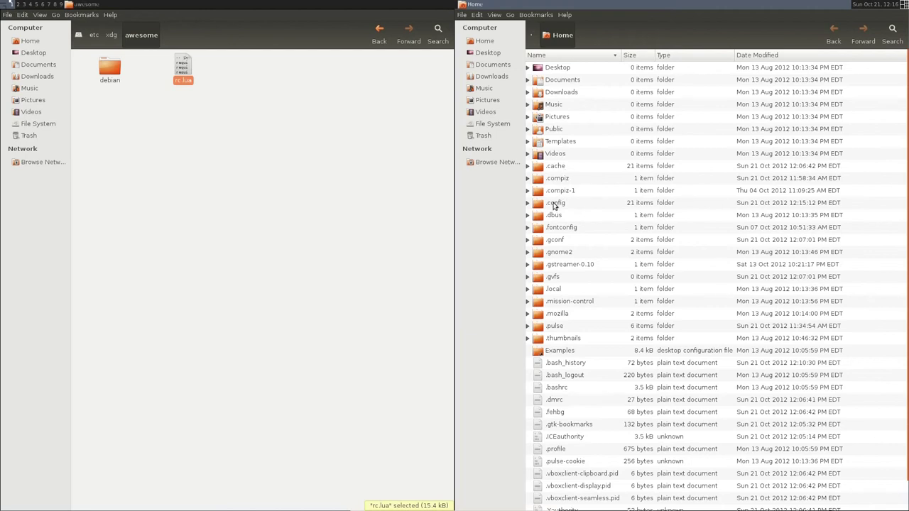
{"action": "double_click", "coordinate": [558, 204]}
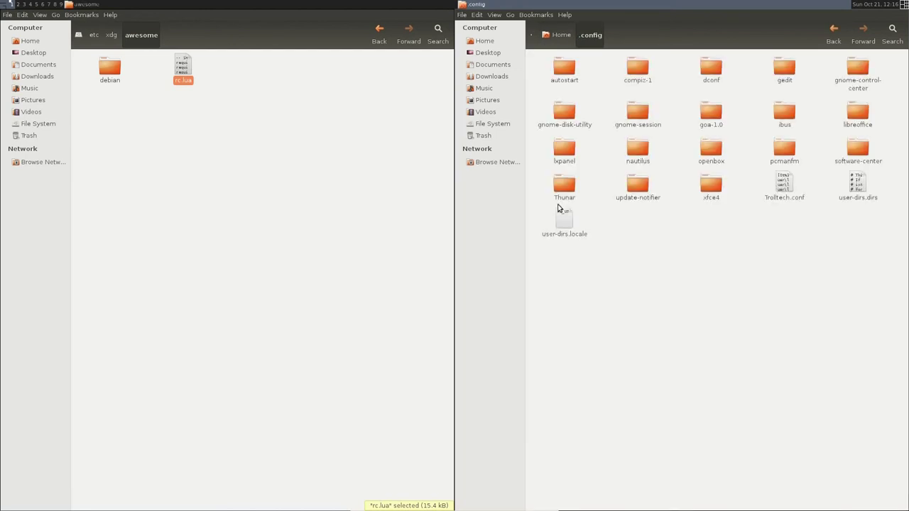
{"action": "right_click", "coordinate": [630, 310]}
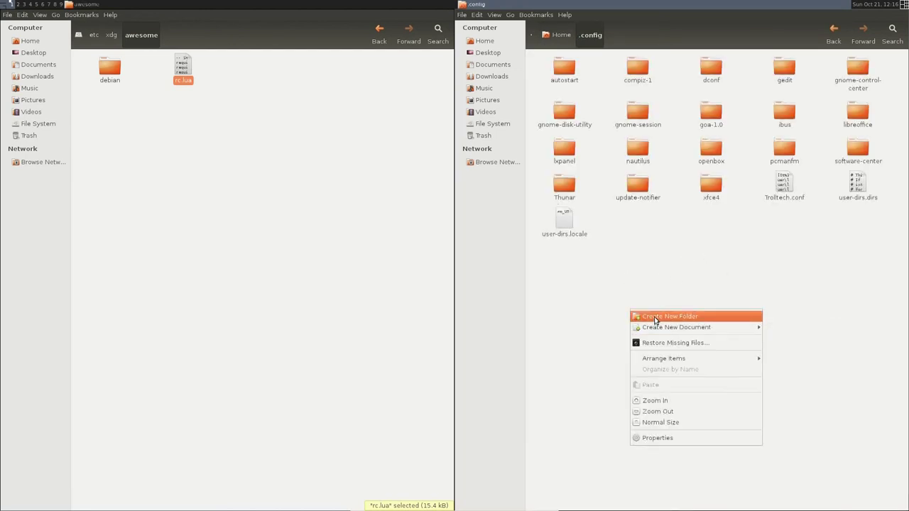
{"action": "left_click", "coordinate": [654, 318]}
{"action": "type", "text": "awesine"}
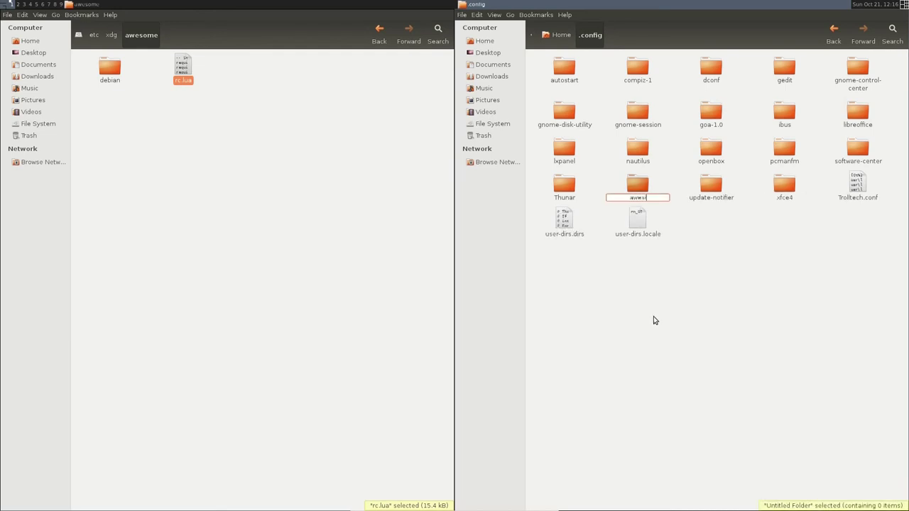
{"action": "key", "text": "BackSpace"}
{"action": "key", "text": "BackSpace"}
{"action": "key", "text": "BackSpace"}
{"action": "key", "text": "BackSpace"}
{"action": "key", "text": "BackSpace"}
{"action": "type", "text": "esome"}
{"action": "key", "text": "Return"}
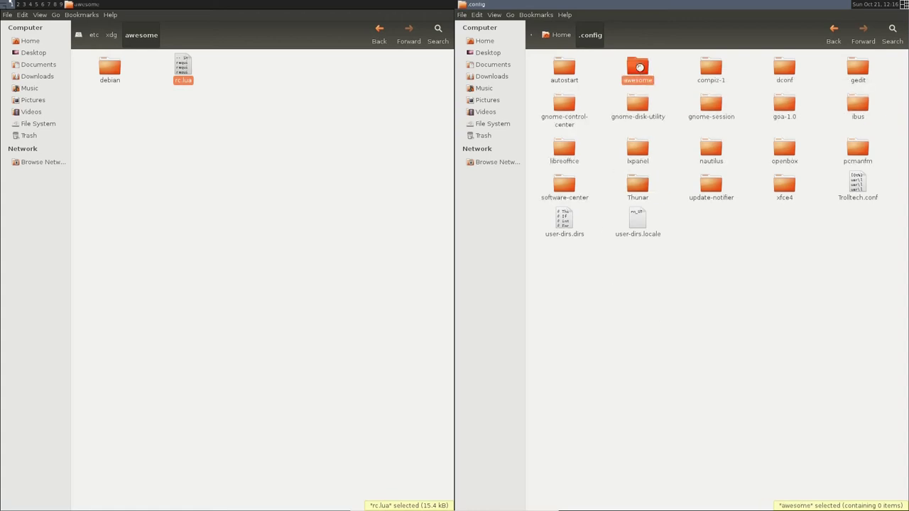
{"action": "double_click", "coordinate": [636, 67]}
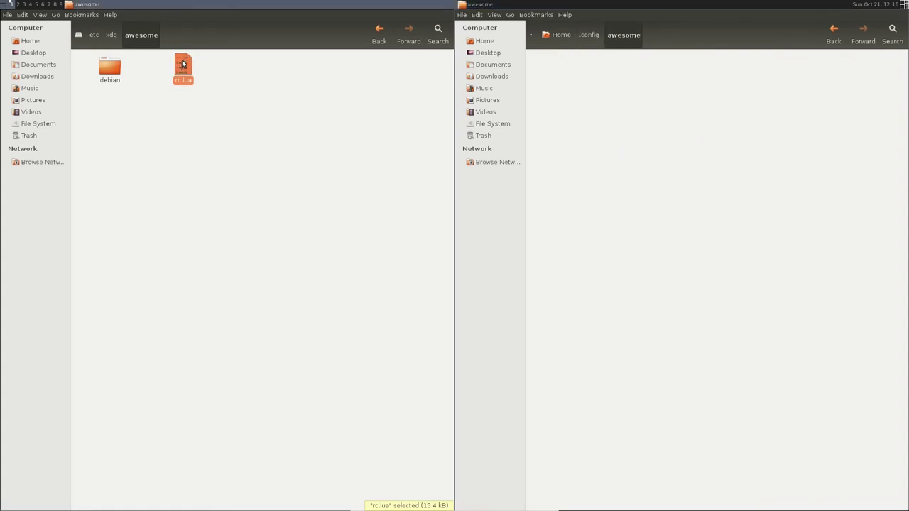
{"action": "left_click_drag", "start_coordinate": [182, 64], "coordinate": [649, 150]}
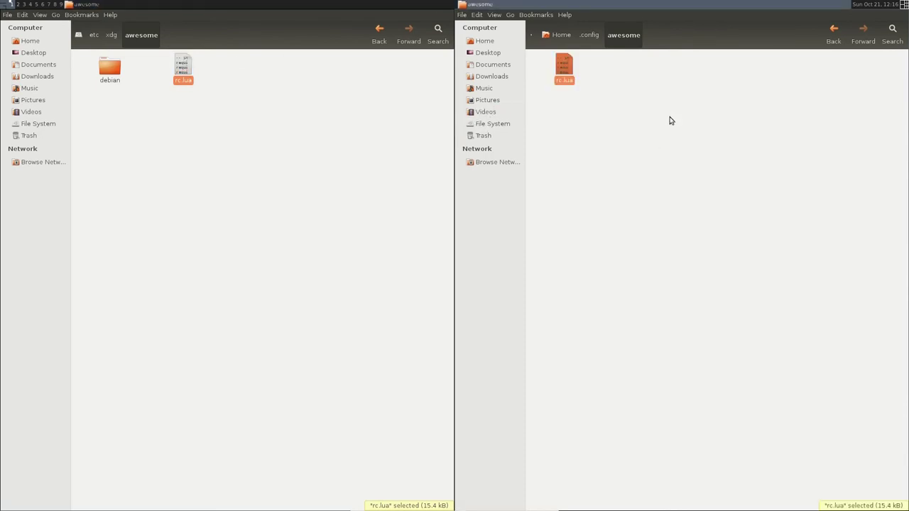
- Close the /etc/xdg/awesome window and open the copied rc.lua in the text editor
{"action": "left_click", "coordinate": [9, 15]}
{"action": "left_click", "coordinate": [33, 160]}
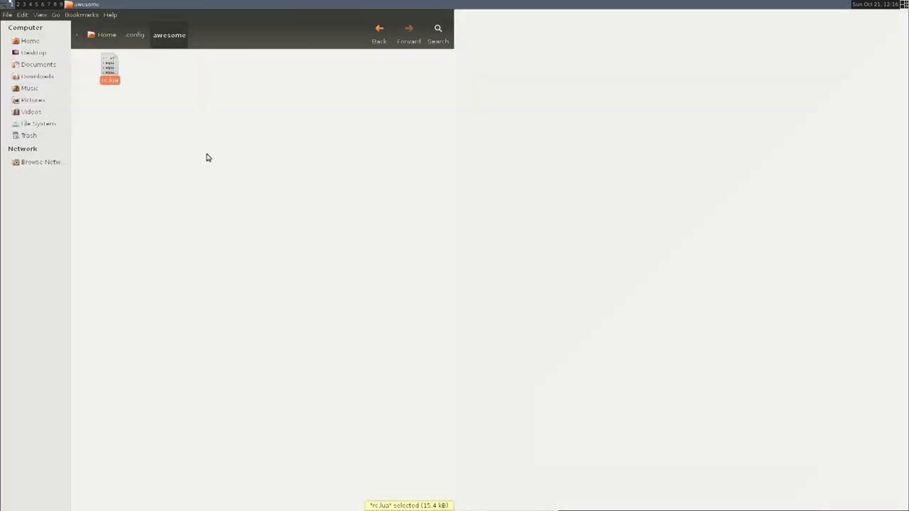
{"action": "right_click", "coordinate": [110, 71]}
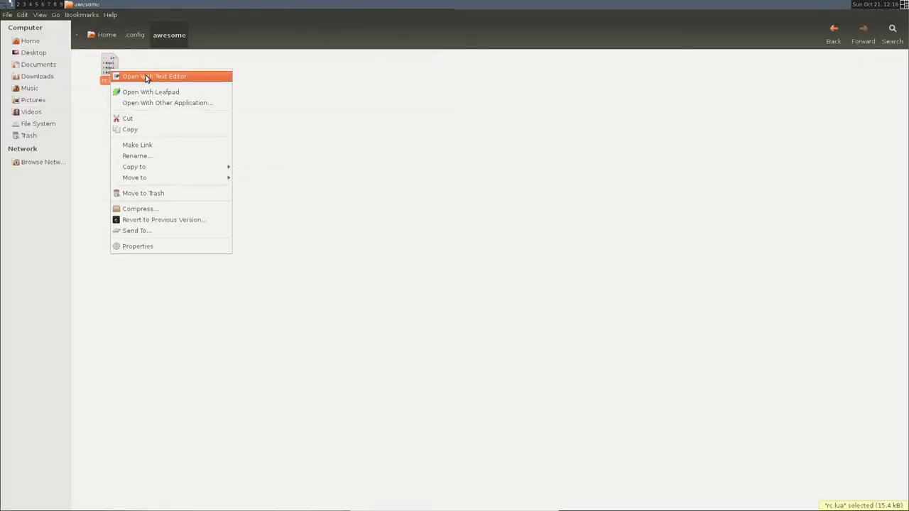
{"action": "left_click", "coordinate": [146, 77]}
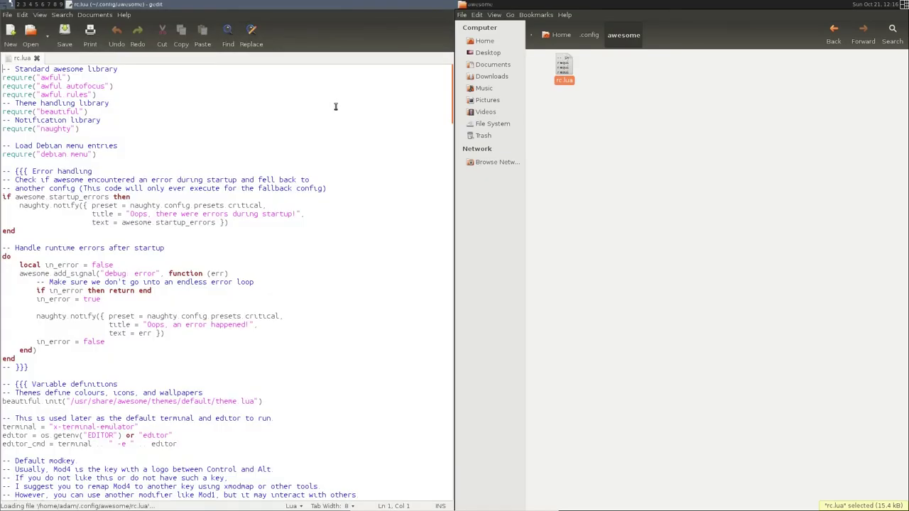
- Scroll through rc.lua down to its mouse and key binding sections
{"action": "scroll", "coordinate": [121, 142], "scroll_direction": "down", "scroll_amount": 15}
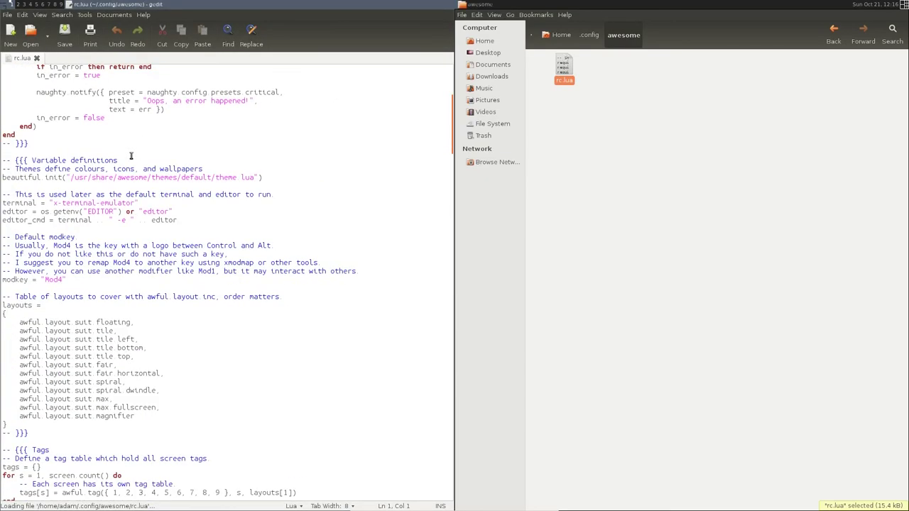
{"action": "scroll", "coordinate": [131, 156], "scroll_direction": "down", "scroll_amount": 7}
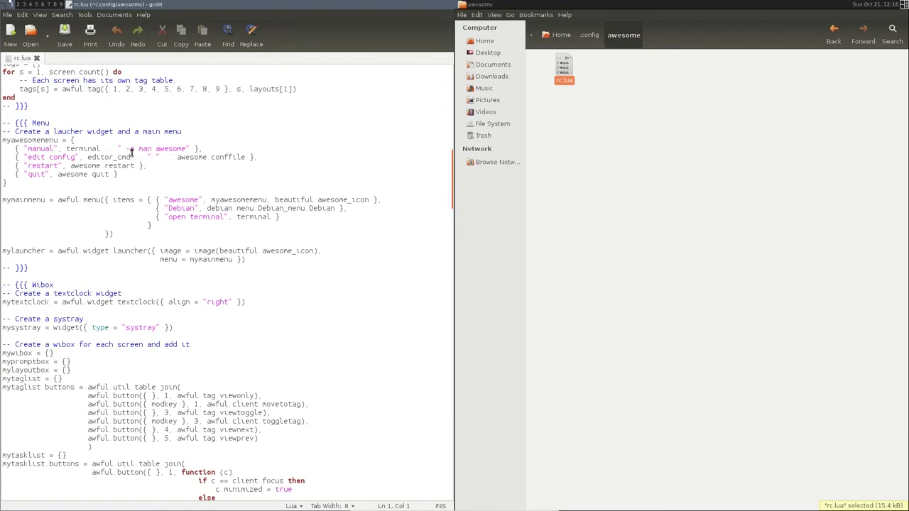
{"action": "scroll", "coordinate": [130, 152], "scroll_direction": "down", "scroll_amount": 4}
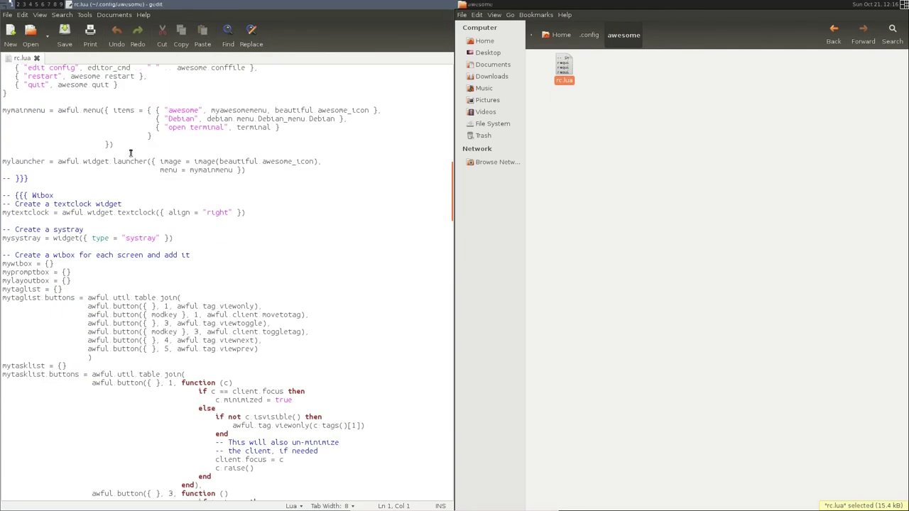
{"action": "scroll", "coordinate": [130, 152], "scroll_direction": "down", "scroll_amount": 20}
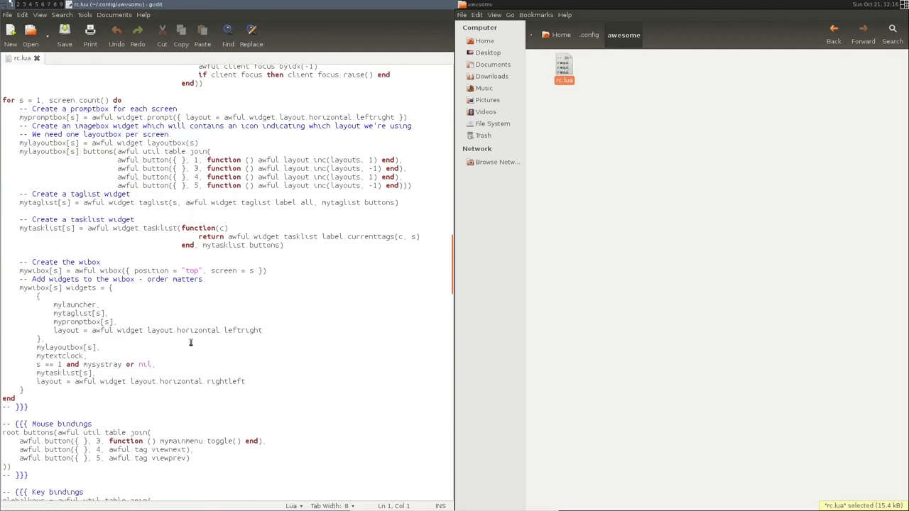
{"action": "scroll", "coordinate": [106, 266], "scroll_direction": "down", "scroll_amount": 11}
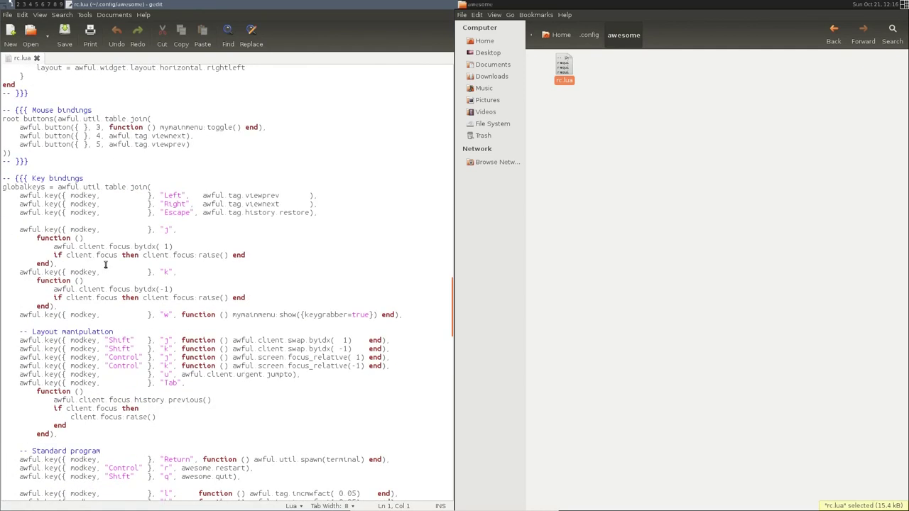
{"action": "scroll", "coordinate": [105, 264], "scroll_direction": "down", "scroll_amount": 7}
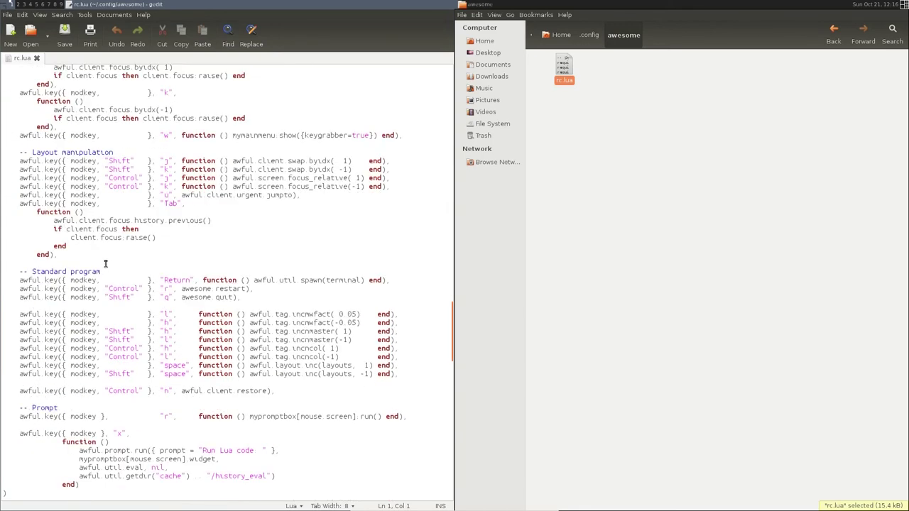
{"action": "scroll", "coordinate": [105, 264], "scroll_direction": "down", "scroll_amount": 9}
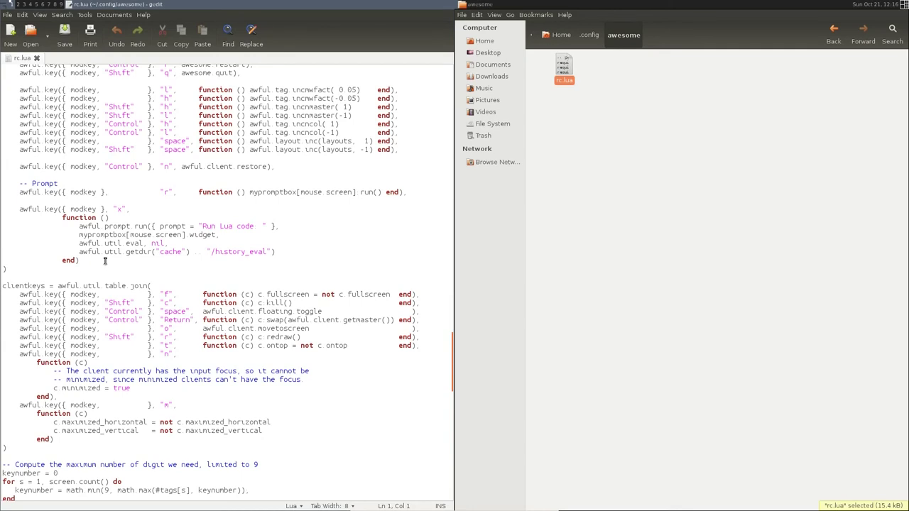
{"action": "scroll", "coordinate": [105, 260], "scroll_direction": "down", "scroll_amount": 14}
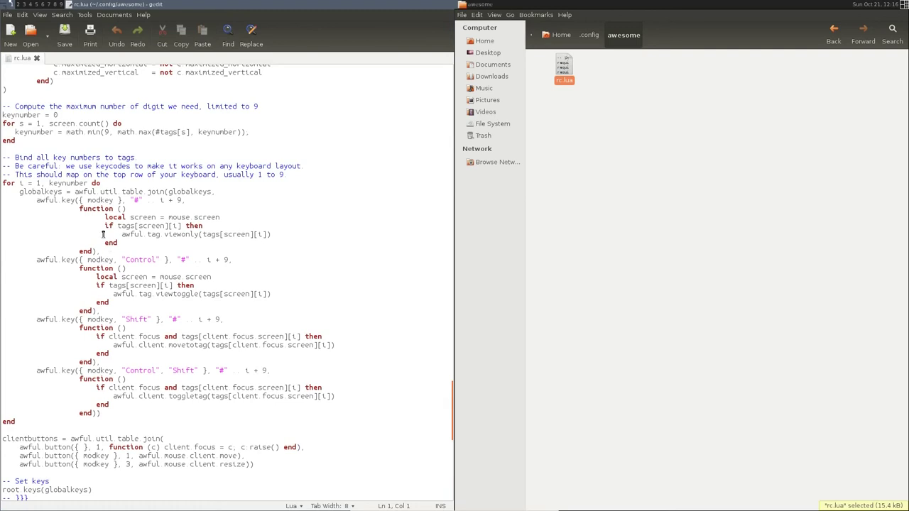
- Duplicate rc.lua in ~/.config/awesome and rename the copy to rc.lua-old
{"action": "left_click", "coordinate": [573, 74]}
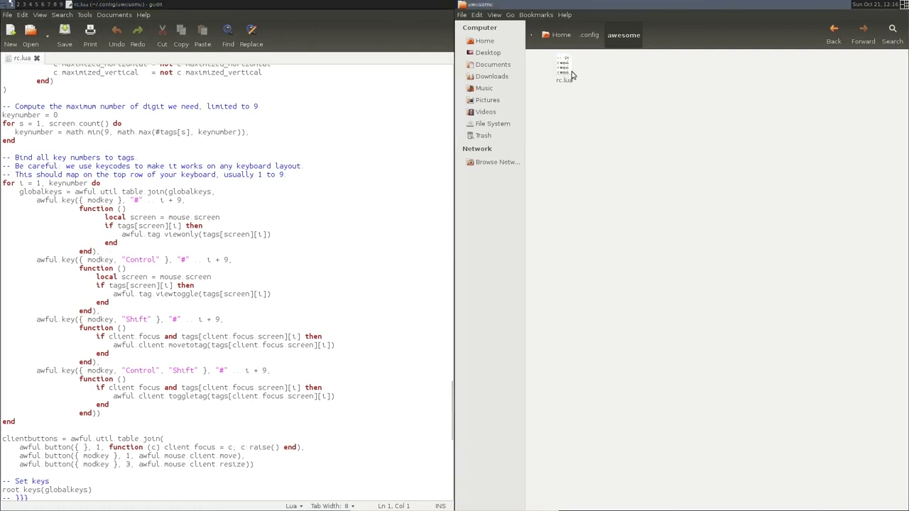
{"action": "left_click", "coordinate": [564, 71]}
{"action": "key", "text": "ctrl+v"}
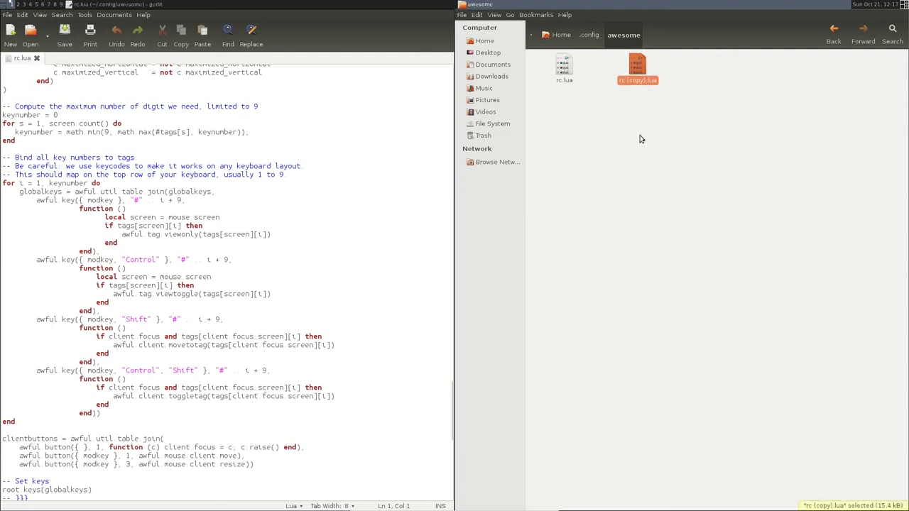
{"action": "key", "text": "F2"}
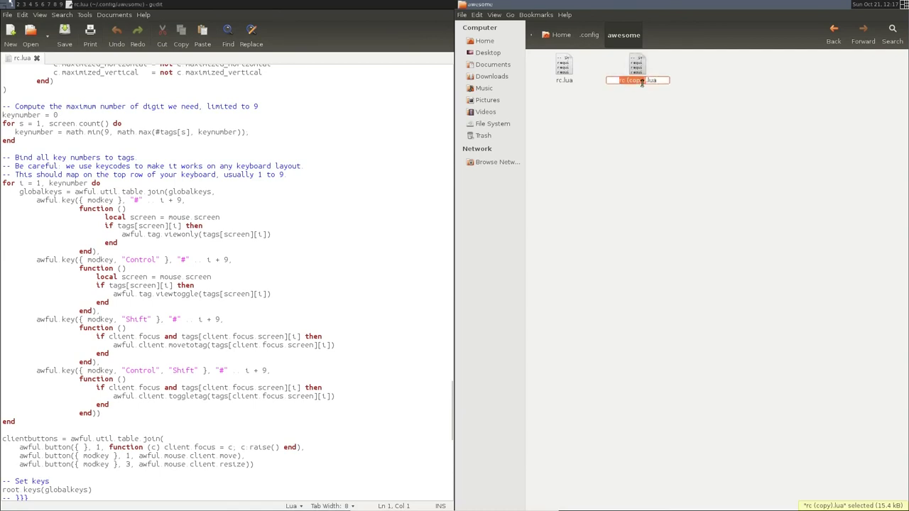
{"action": "key", "text": "BackSpace"}
{"action": "key", "text": "BackSpace"}
{"action": "key", "text": "BackSpace"}
{"action": "key", "text": "BackSpace"}
{"action": "key", "text": "BackSpace"}
{"action": "key", "text": "BackSpace"}
{"action": "key", "text": "BackSpace"}
{"action": "key", "text": "BackSpace"}
{"action": "type", "text": "c"}
{"action": "type", "text": "old"}
{"action": "key", "text": "Return"}
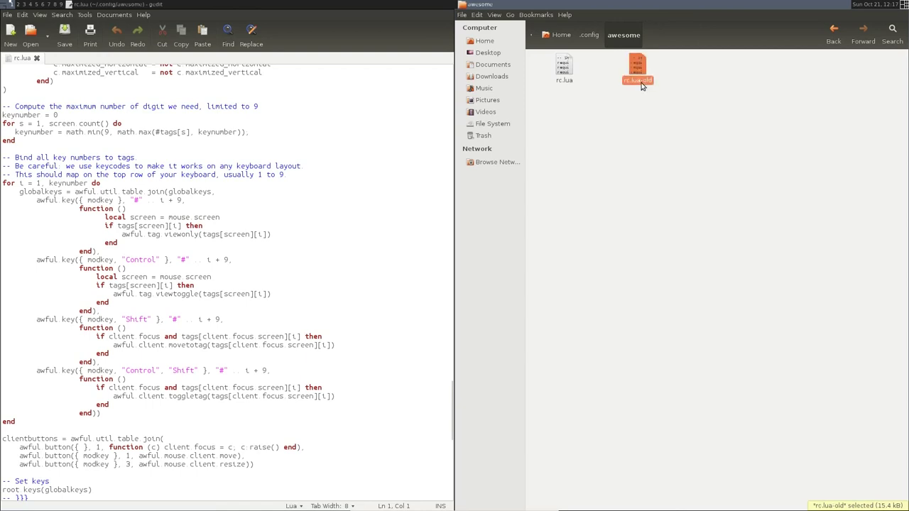